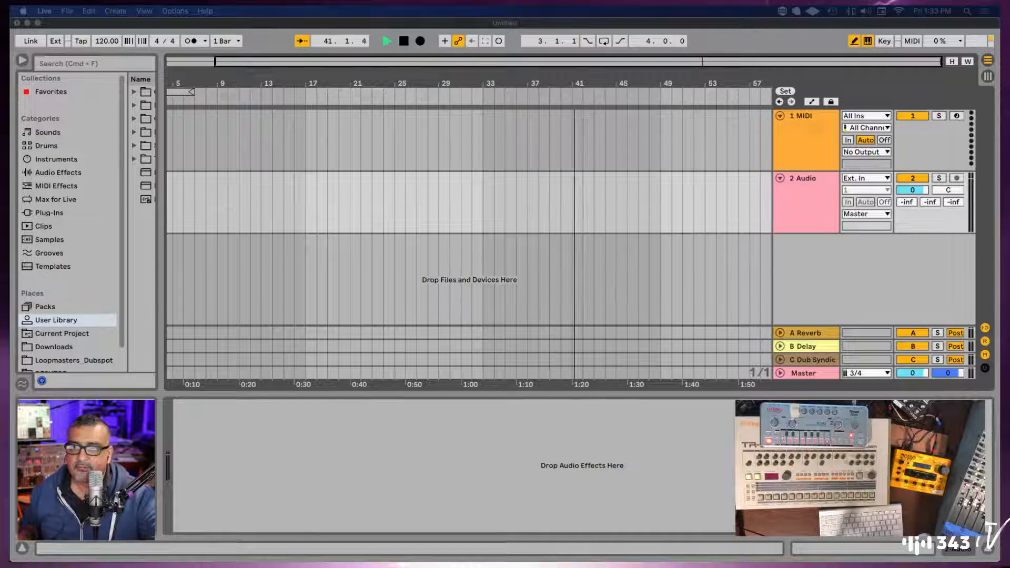
Switch to Session View and set the audio input device to Universal Audio Thunderbolt in the preferences
left_click(989, 76)
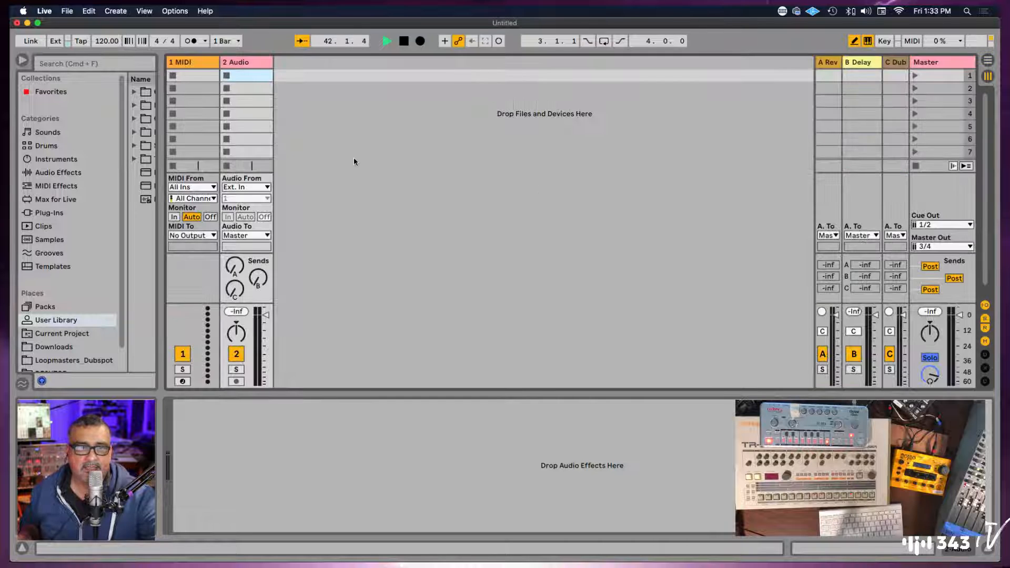
left_click(251, 187)
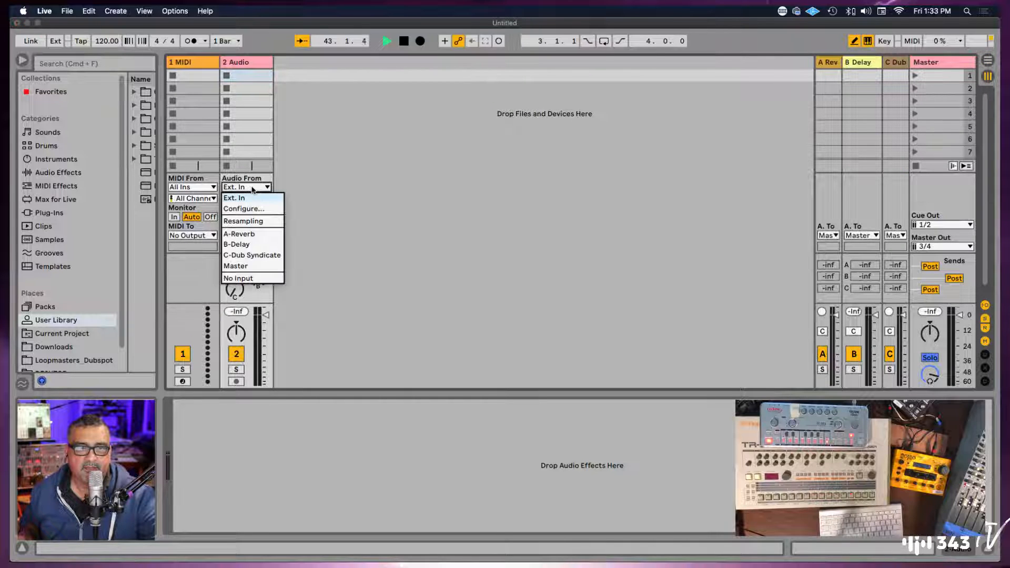
left_click(251, 187)
left_click(44, 11)
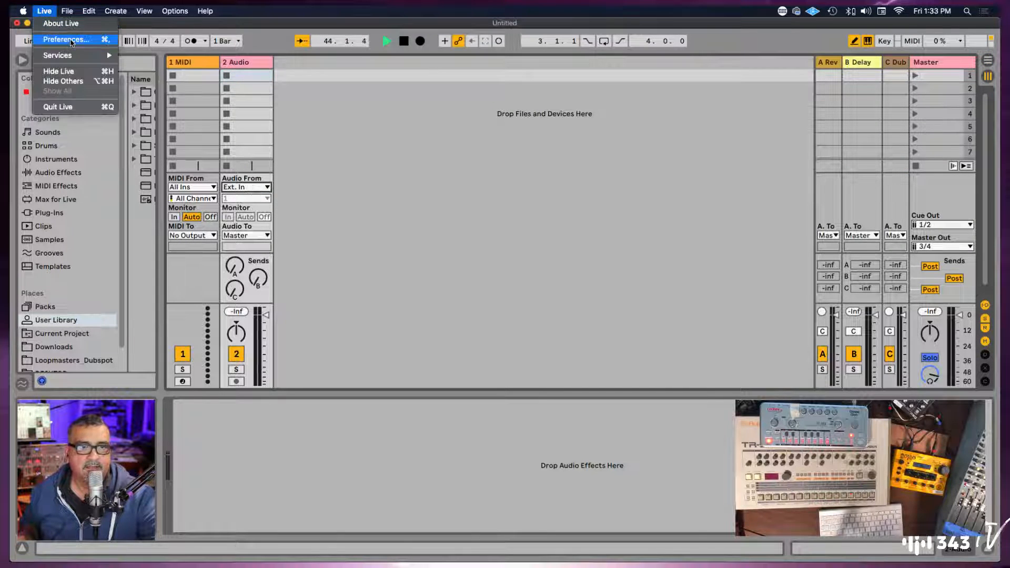
left_click(58, 36)
left_click(548, 182)
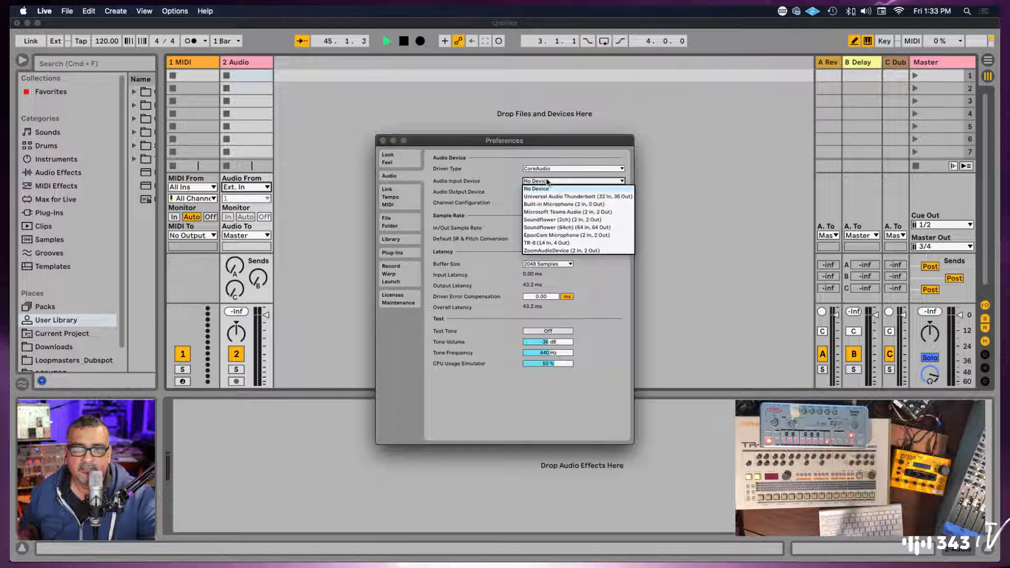
left_click(548, 197)
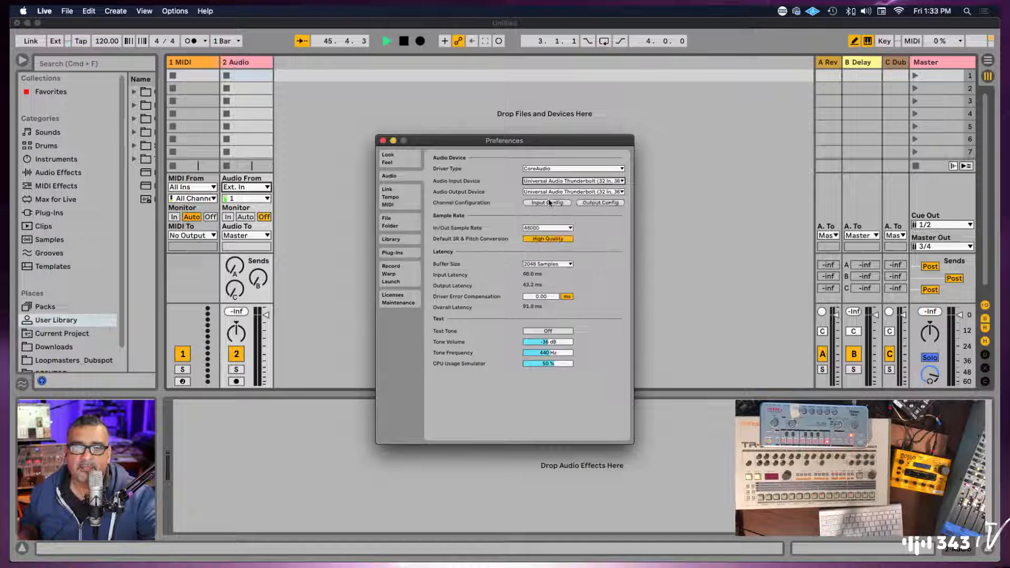
left_click(383, 140)
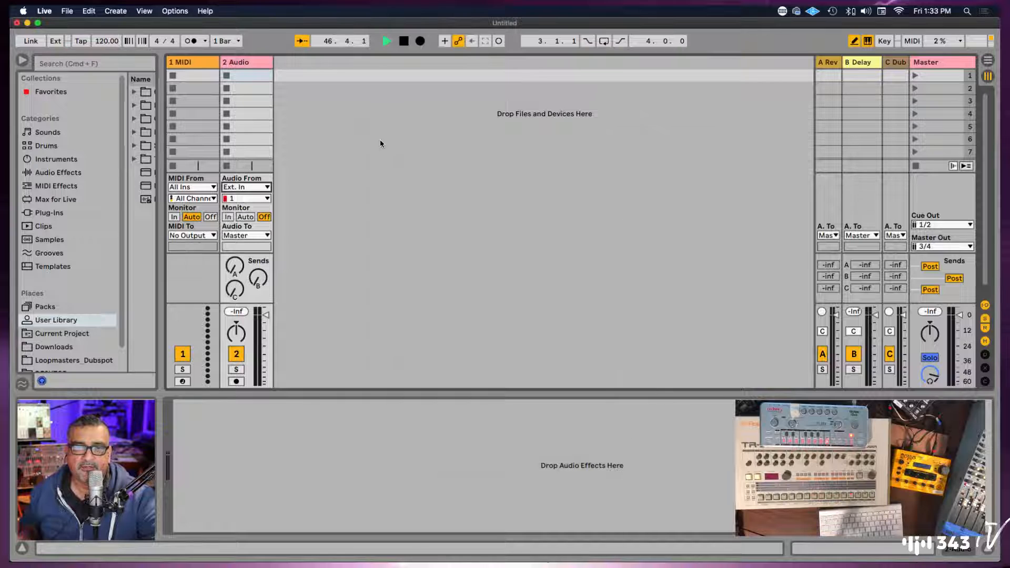
Restart playback from the beginning and set the 2 Audio track's external input channel to 3
left_click(403, 42)
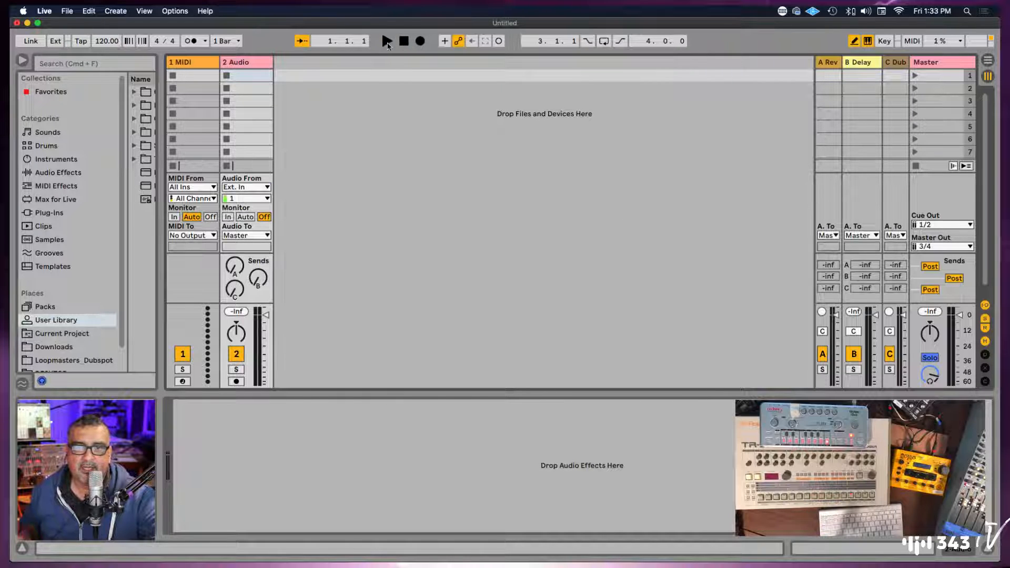
left_click(387, 42)
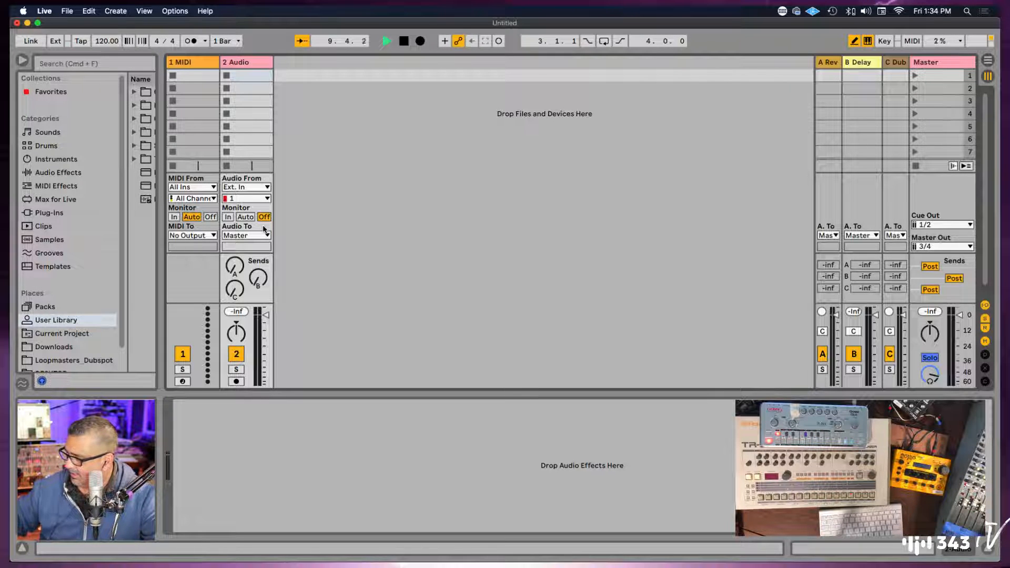
left_click(261, 197)
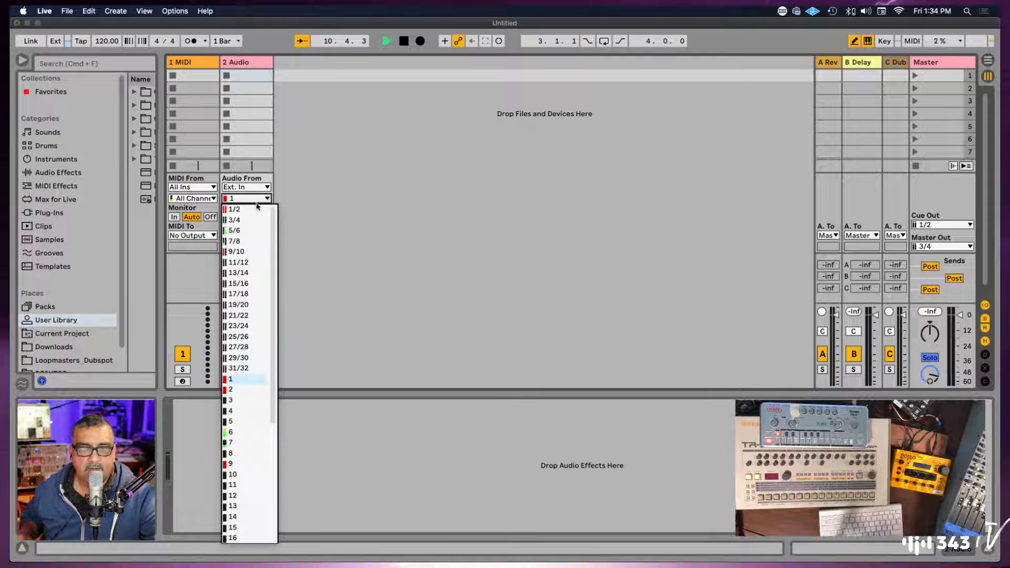
left_click(237, 399)
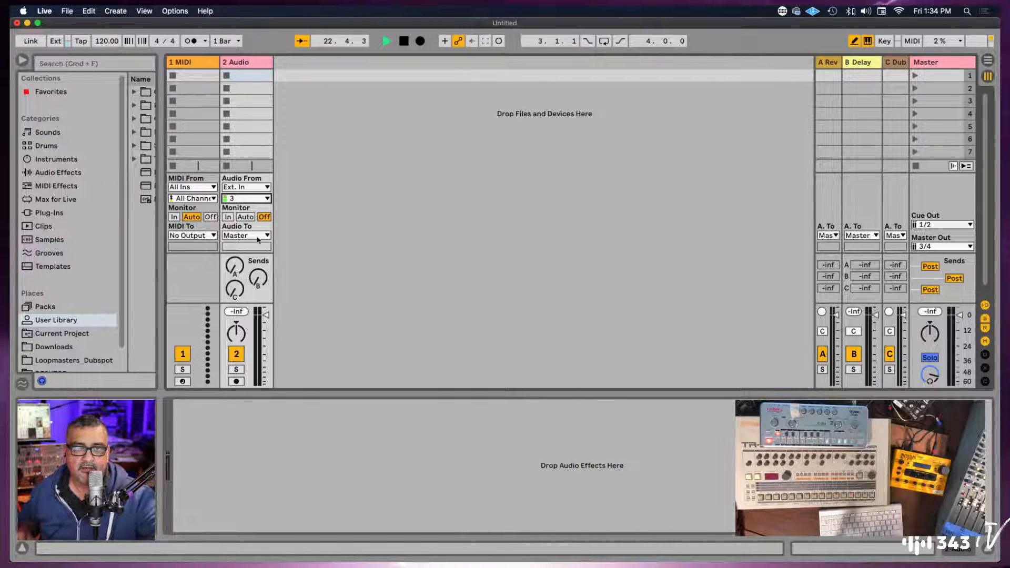
Arm the 2 Audio track, restart playback from the beginning and record a clip into the track's first slot
left_click(235, 382)
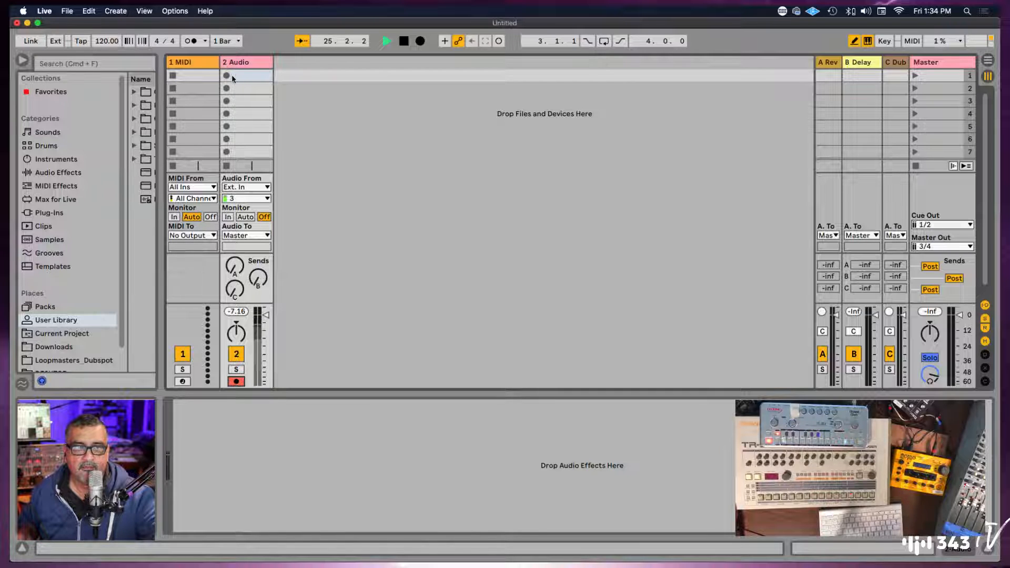
left_click(403, 41)
left_click(387, 41)
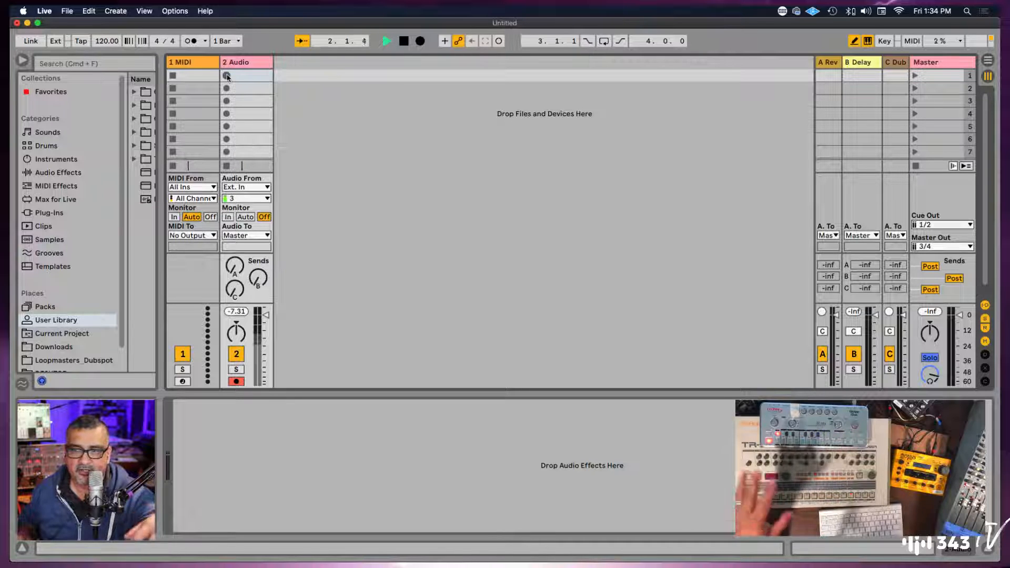
left_click(227, 76)
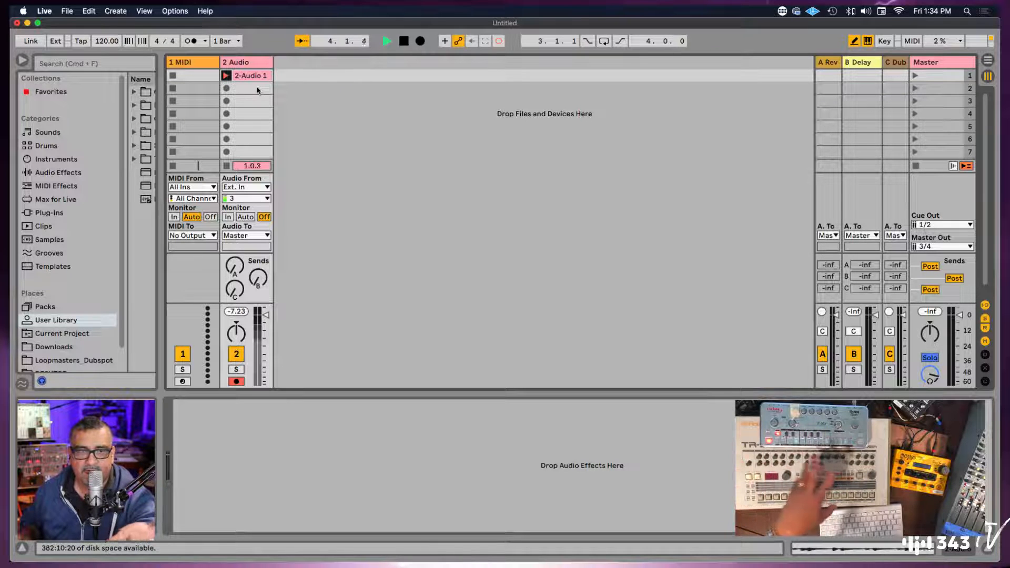
left_click(251, 76)
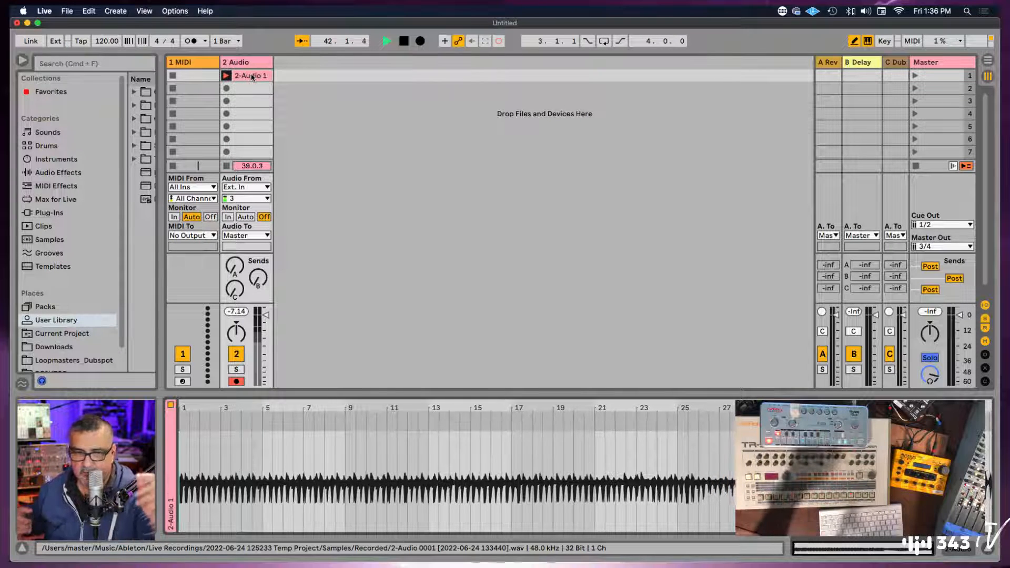
Record a take into the second slot of the 2 Audio track, delete it and record a new take there
left_click(226, 89)
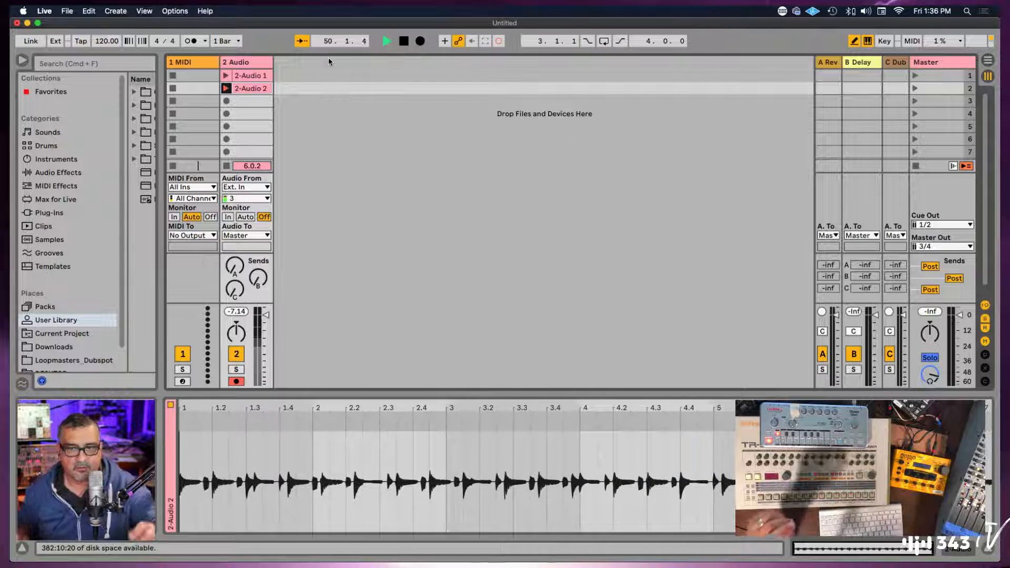
key("Delete")
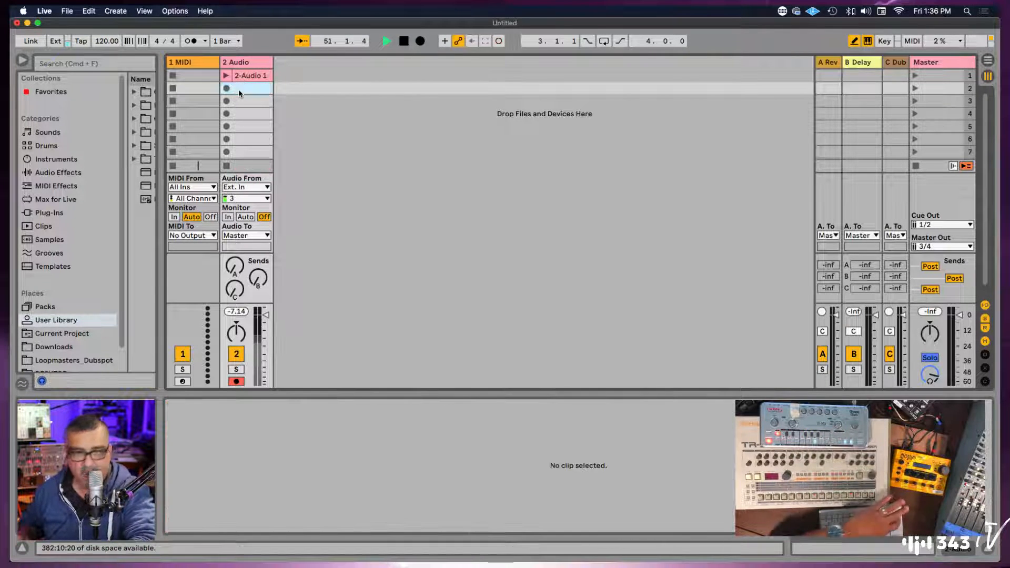
left_click(227, 88)
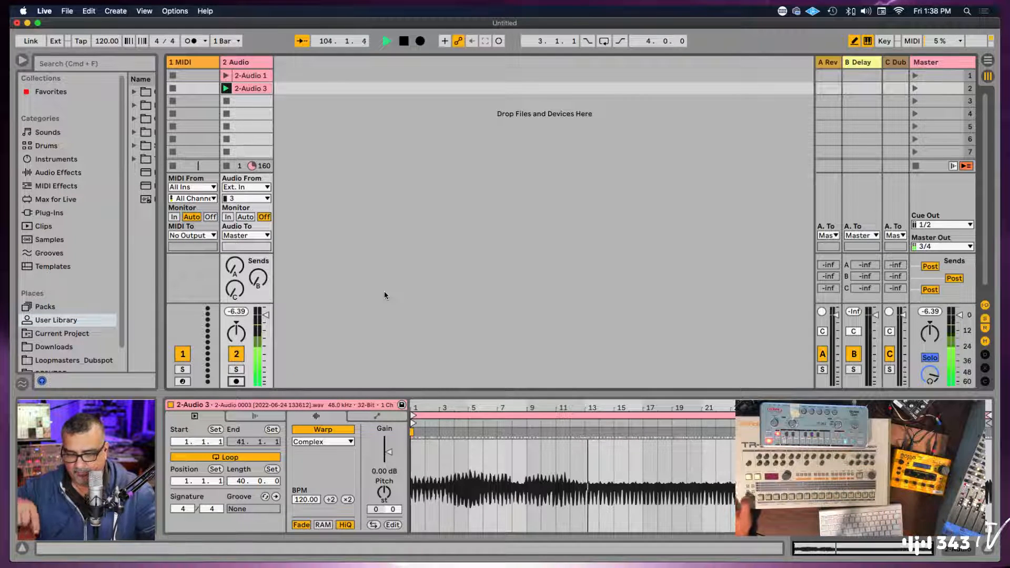
Raise the 2 Audio track's volume to 3.0 dB and audition its first clip with the Reverb and Dub Syndicate sends
left_click(263, 312)
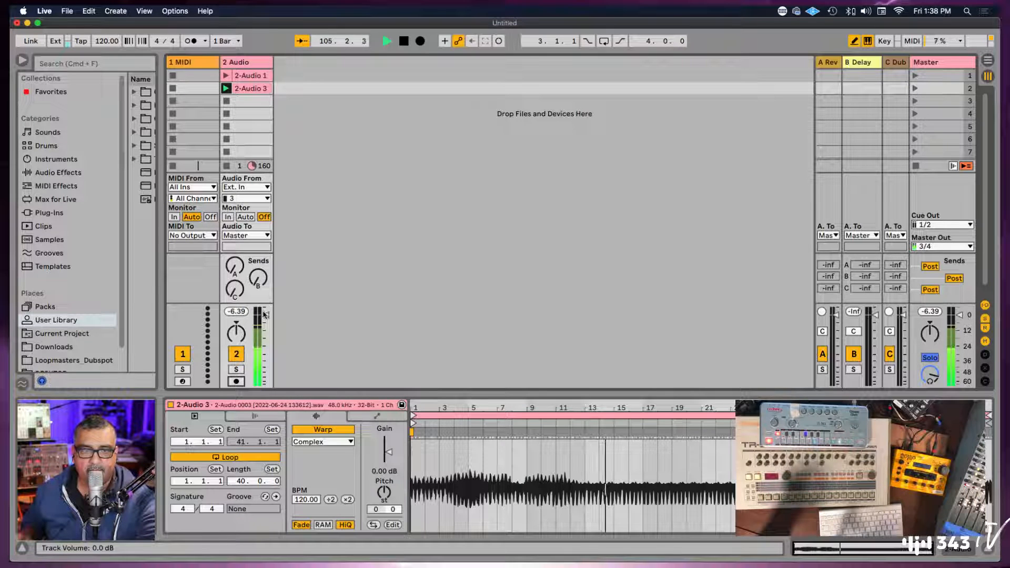
left_click(226, 77)
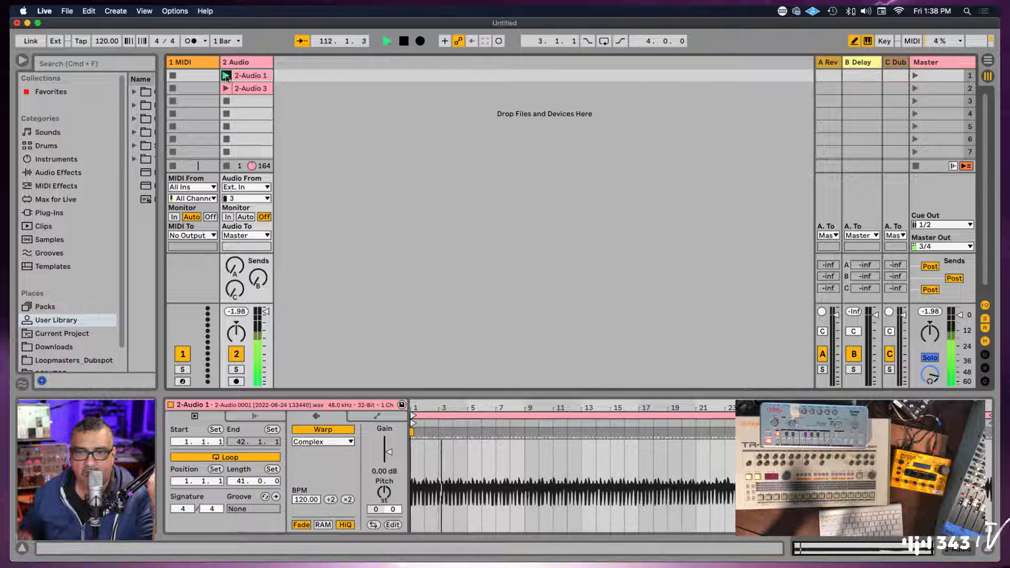
left_click_drag(234, 274, 236, 269)
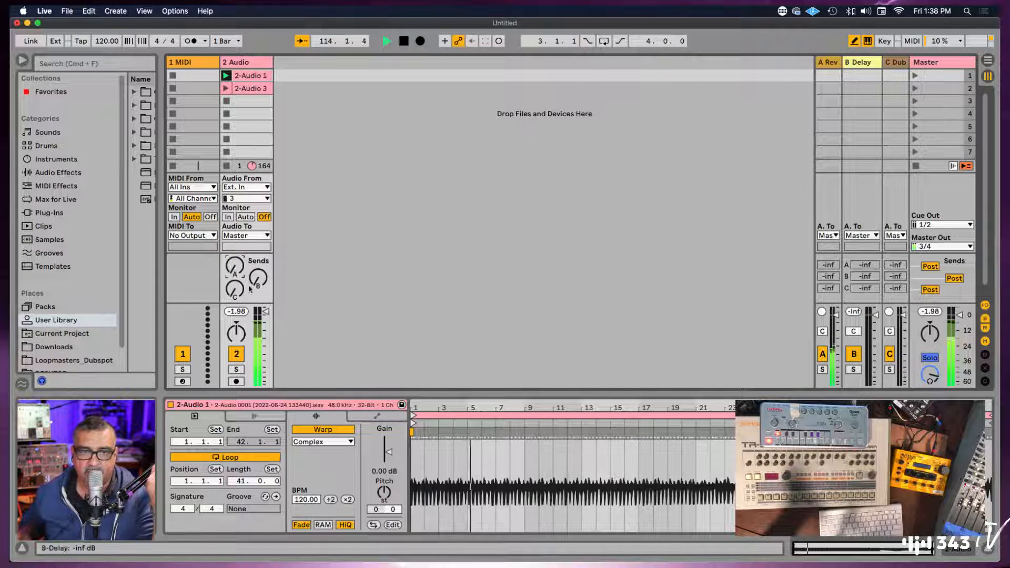
left_click_drag(234, 295, 236, 292)
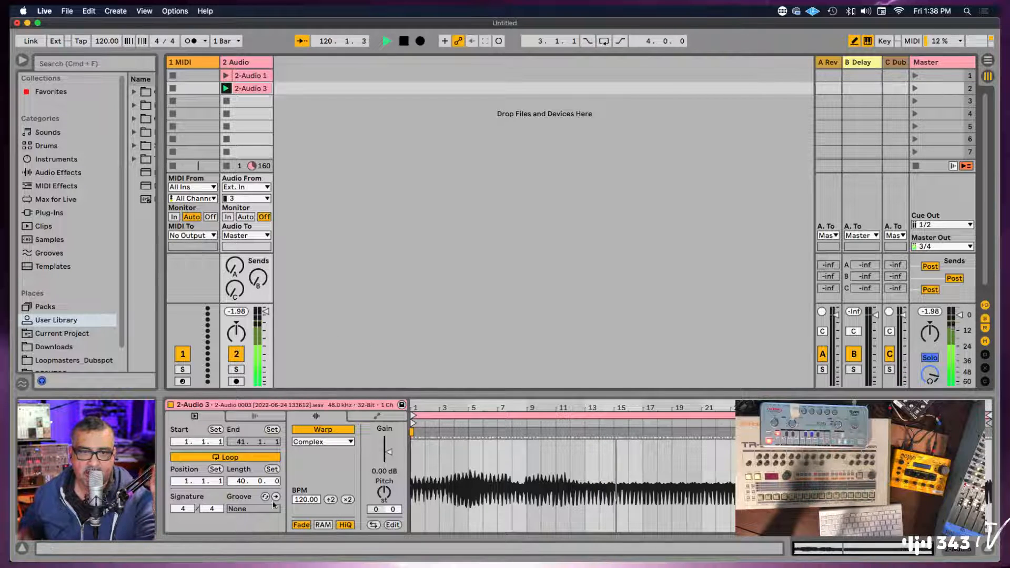
Set the second clip's gain to 3.88 dB and the 2 Audio track's volume to -1.6 dB
mouse_move(388, 453)
left_mouse_down()
mouse_move(389, 444)
mouse_move(388, 454)
left_mouse_up()
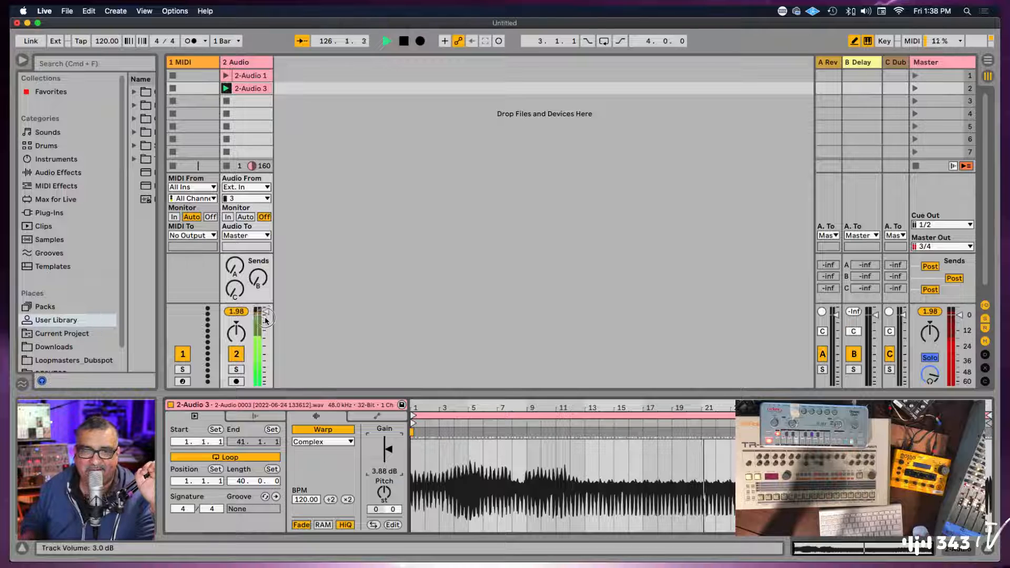
left_click_drag(266, 313, 265, 318)
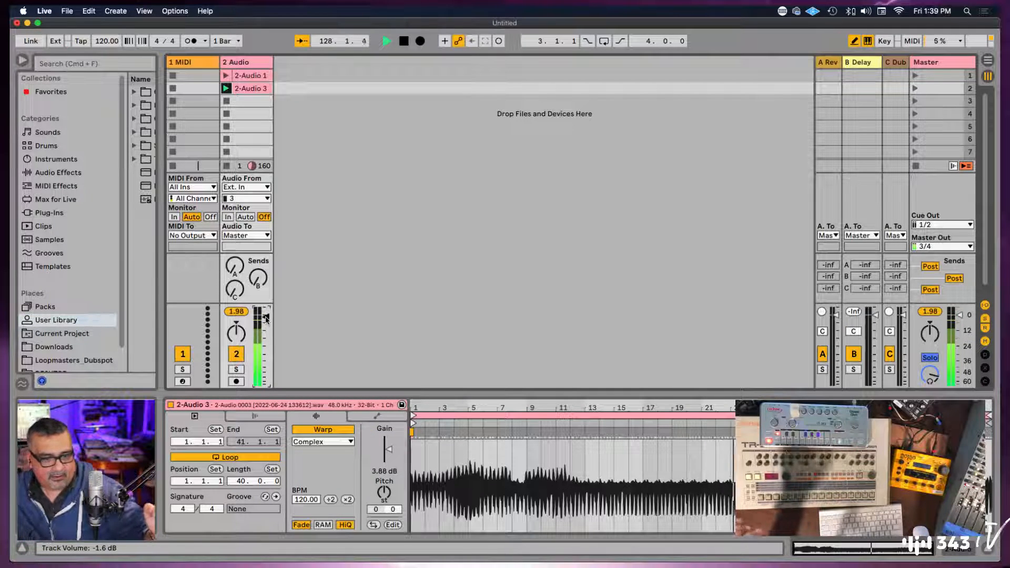
Stop and restart playback several times to audition the second clip on the 2 Audio track
scroll(267, 319, "down", 1)
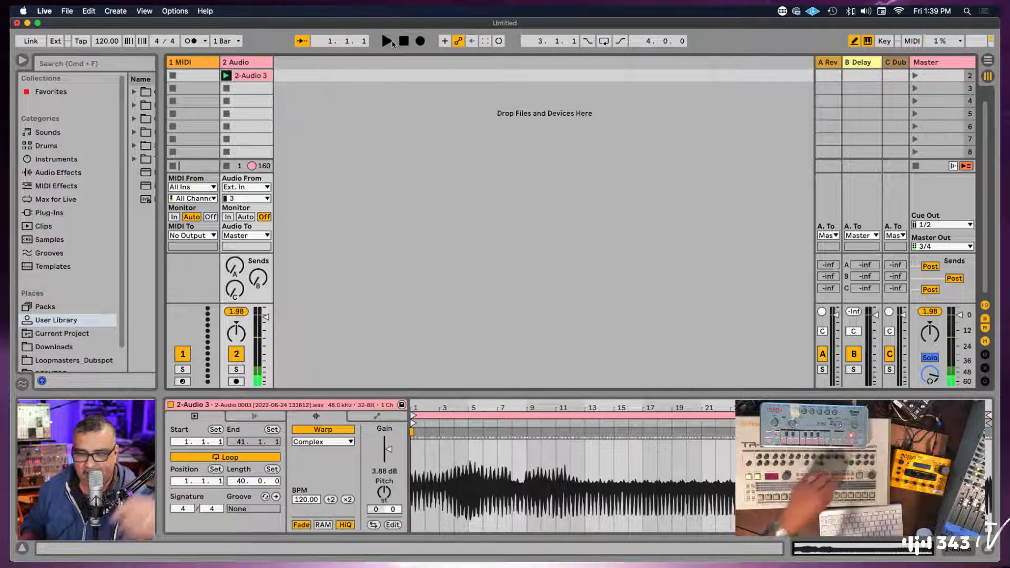
left_click(389, 41)
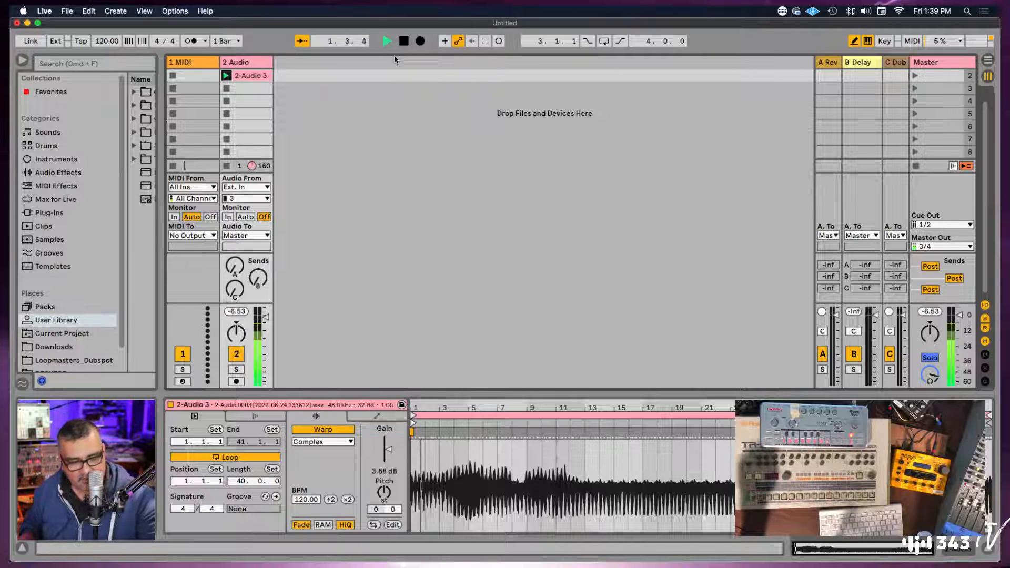
left_click(402, 45)
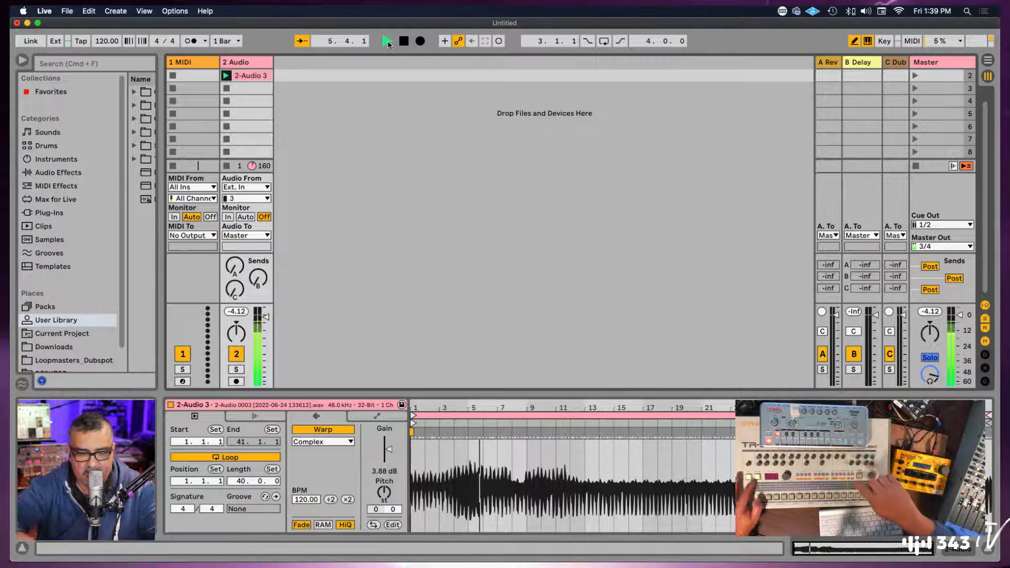
key("space")
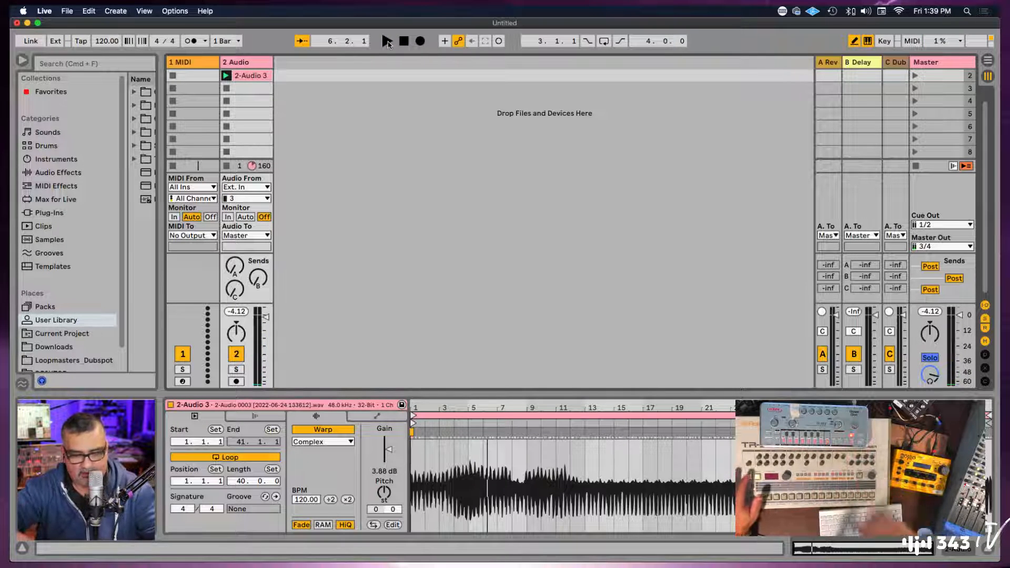
left_click(387, 41)
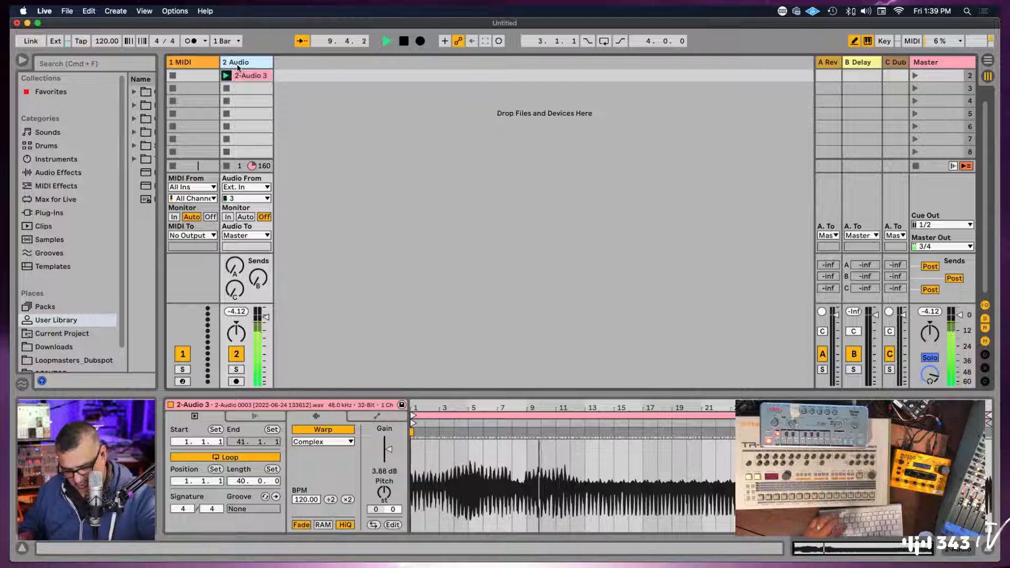
Insert a new audio track after 2 Audio and set its external input channel to 3
key("super+t")
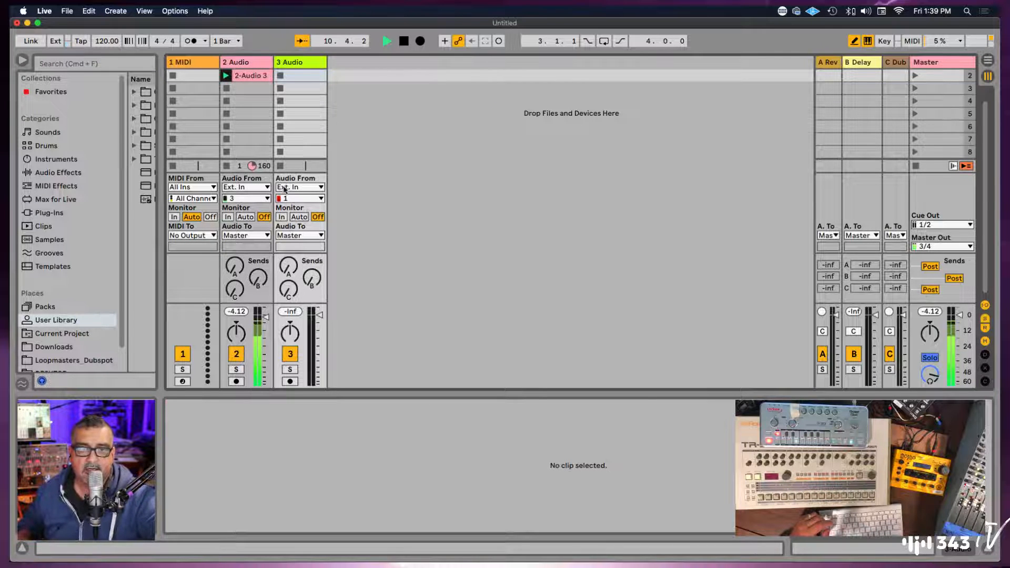
left_click(307, 198)
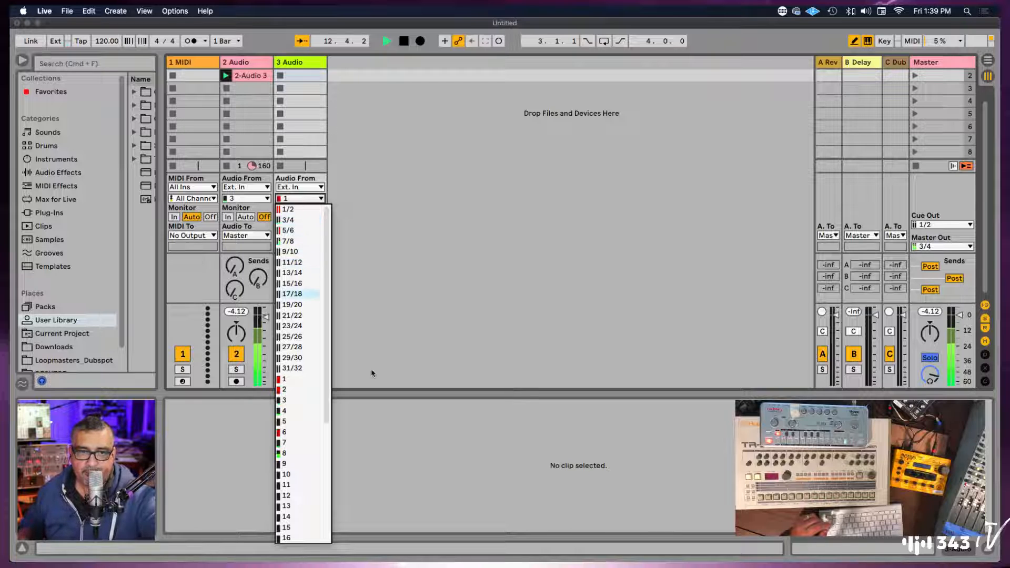
left_click(285, 401)
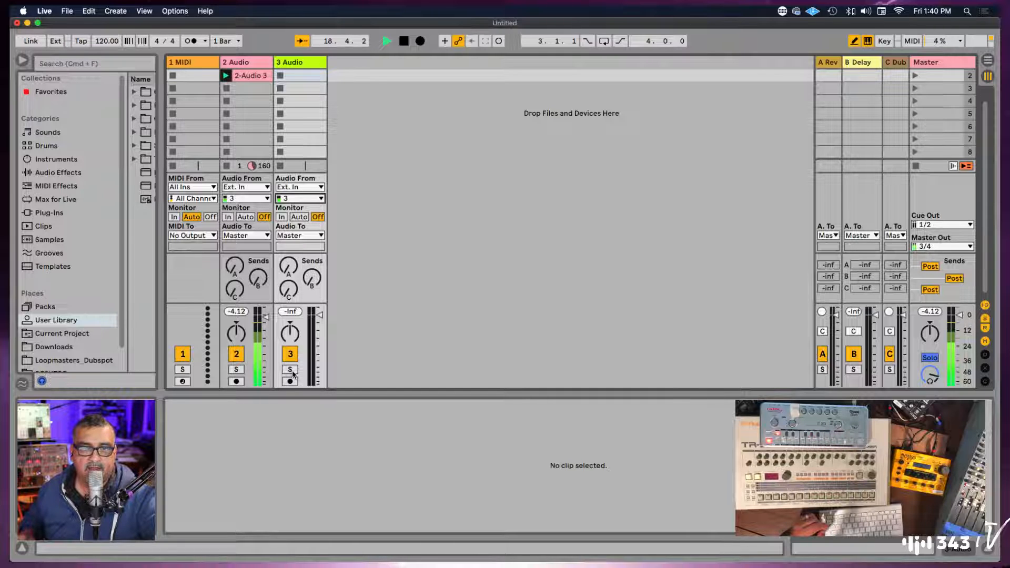
Arm the 3 Audio track and start recording a clip into its first slot
scroll(292, 370, "up", 1)
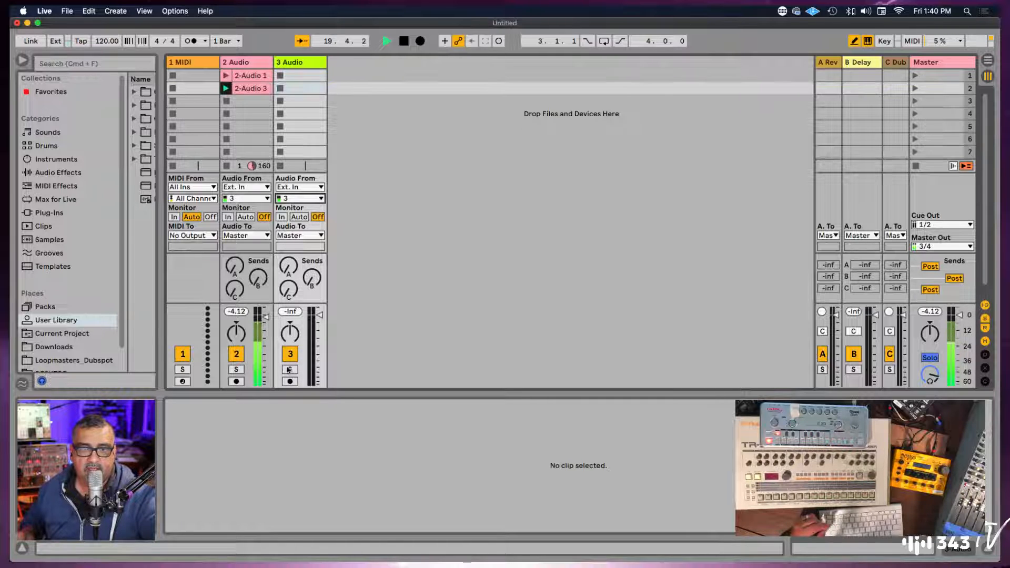
left_click(290, 381)
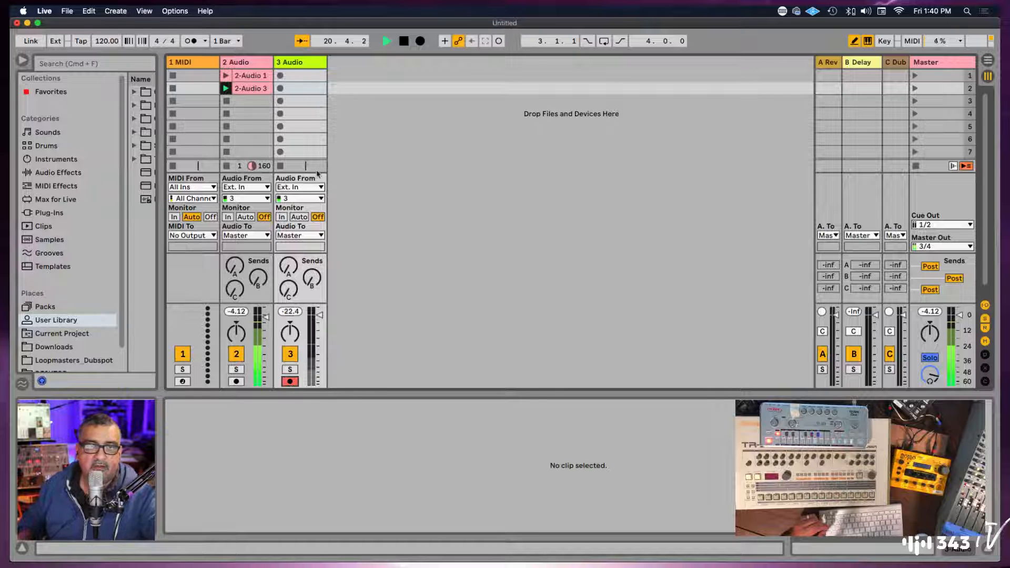
left_click(280, 75)
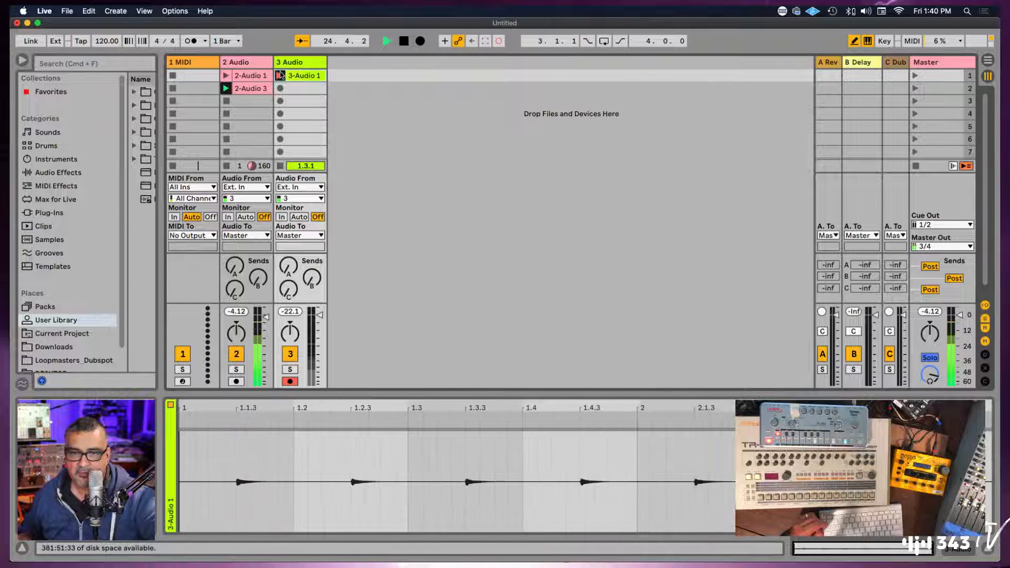
scroll(303, 112, "down", 1)
scroll(303, 112, "up", 1)
left_click(303, 108)
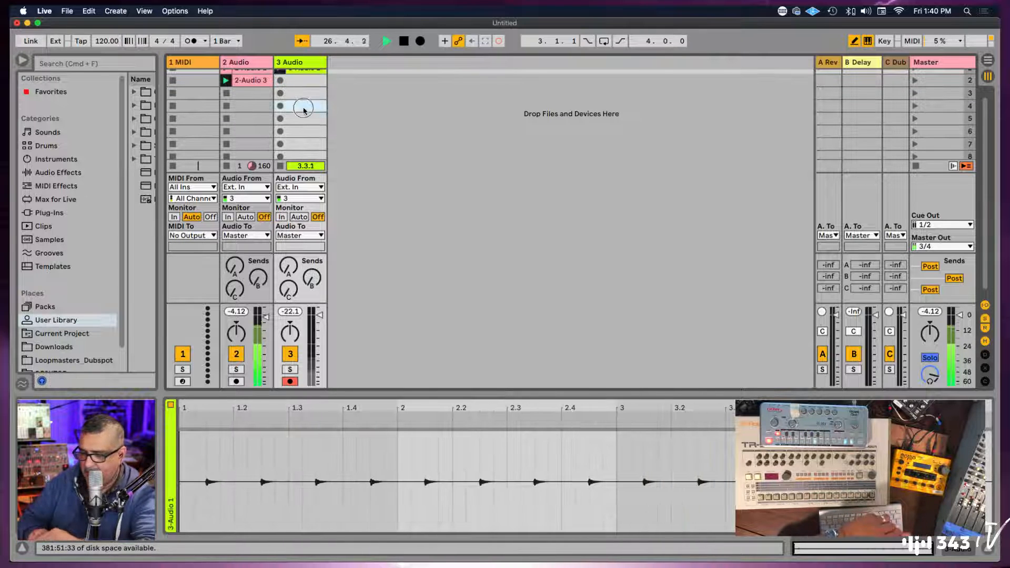
End the recording in the first slot of 3 Audio by launching the recorded clip for looped playback
right_click(304, 111)
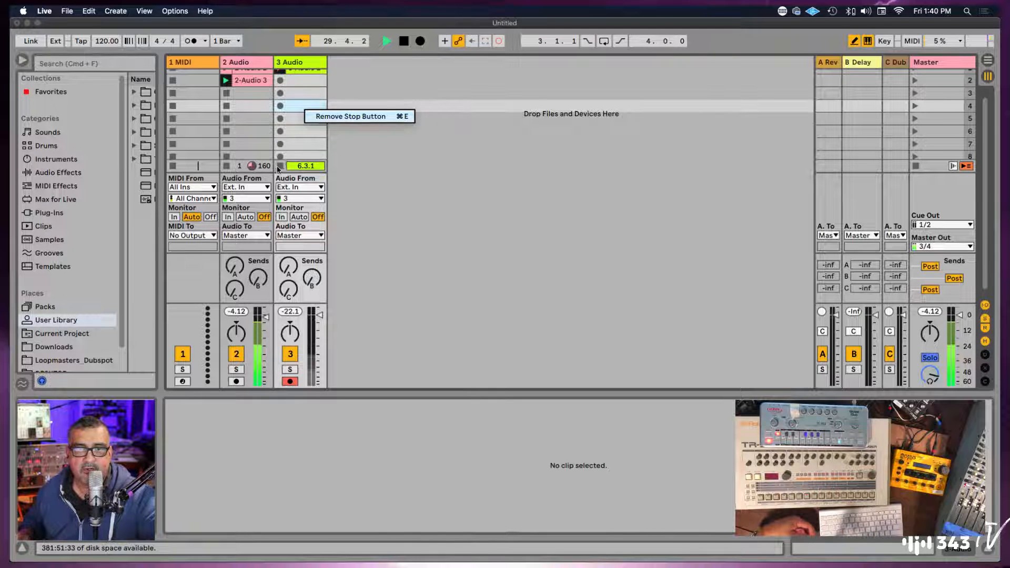
left_click(300, 93)
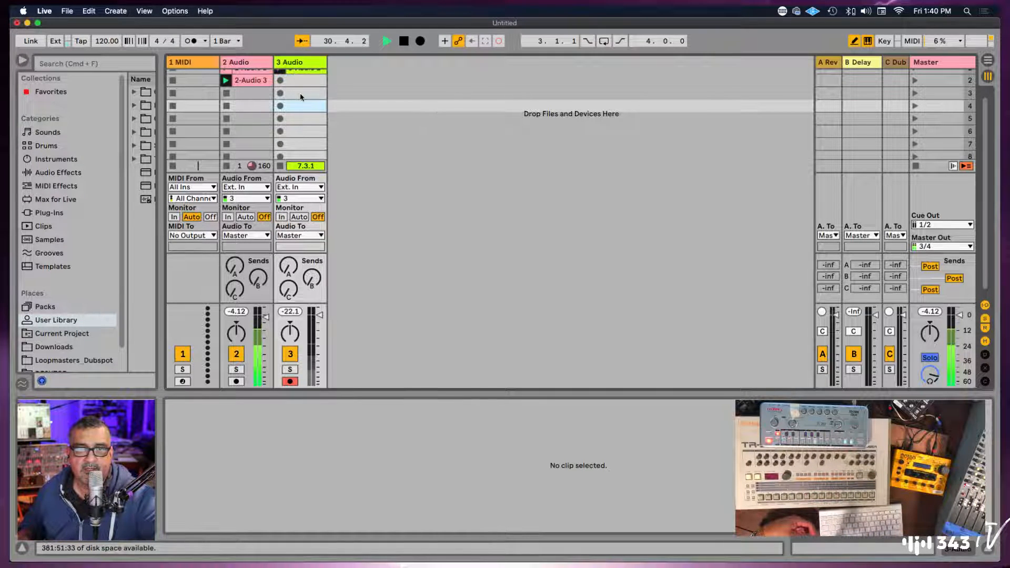
scroll(300, 92, "up", 1)
left_click(299, 77)
left_click(281, 76)
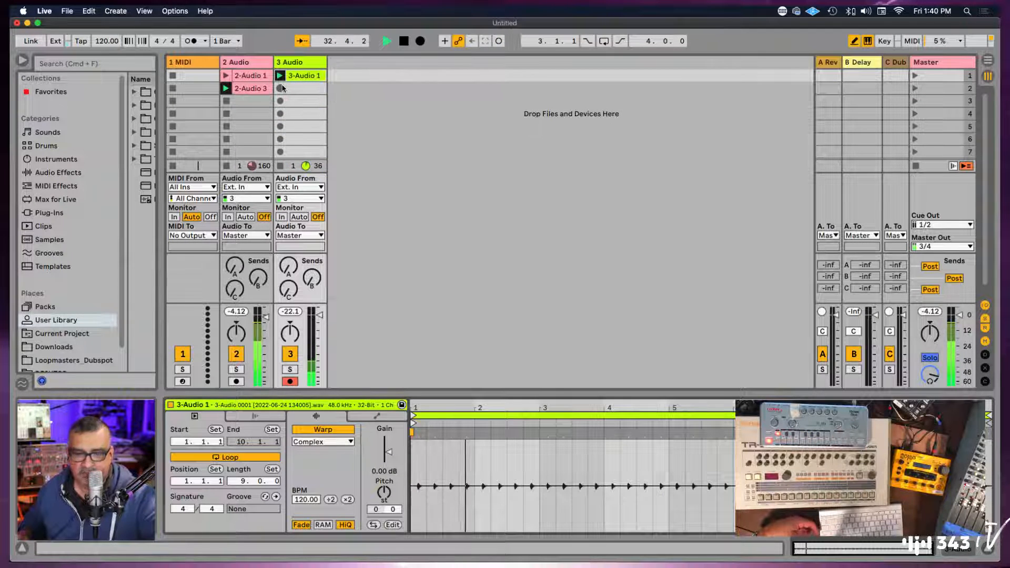
Record a second clip into slot 2 of the 3 Audio track and stop it
scroll(281, 89, "down", 1)
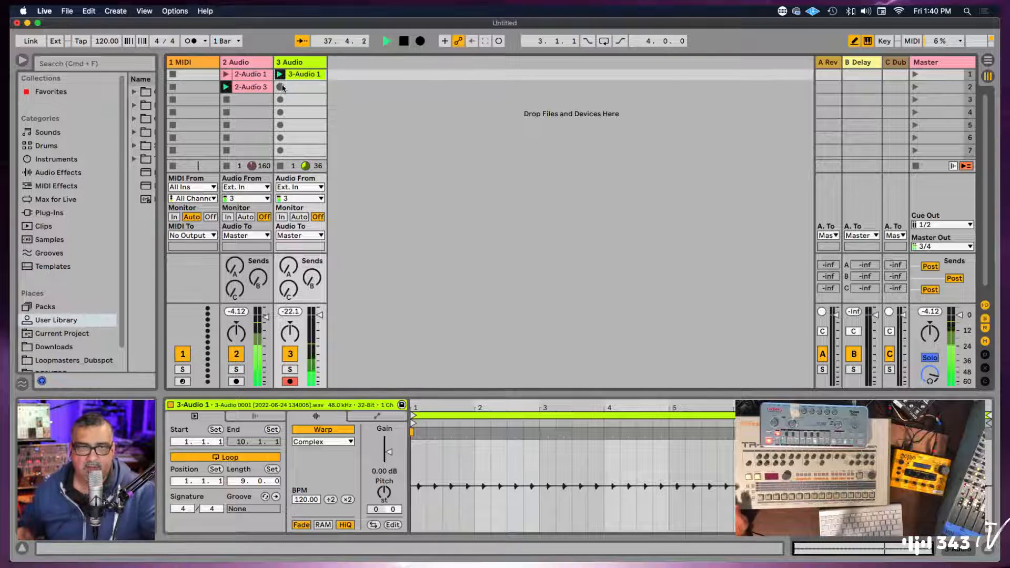
left_click(281, 87)
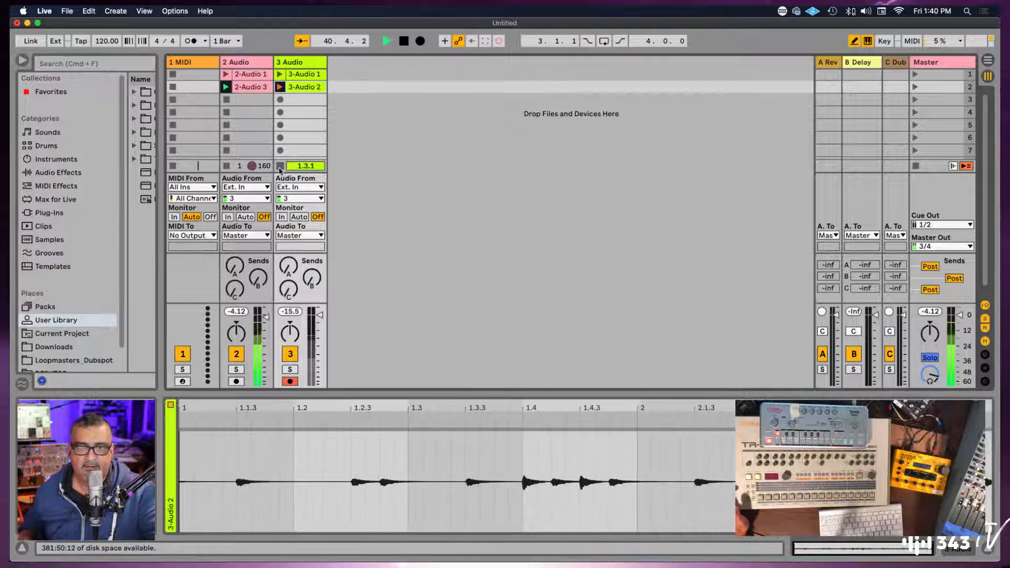
scroll(280, 171, "down", 1)
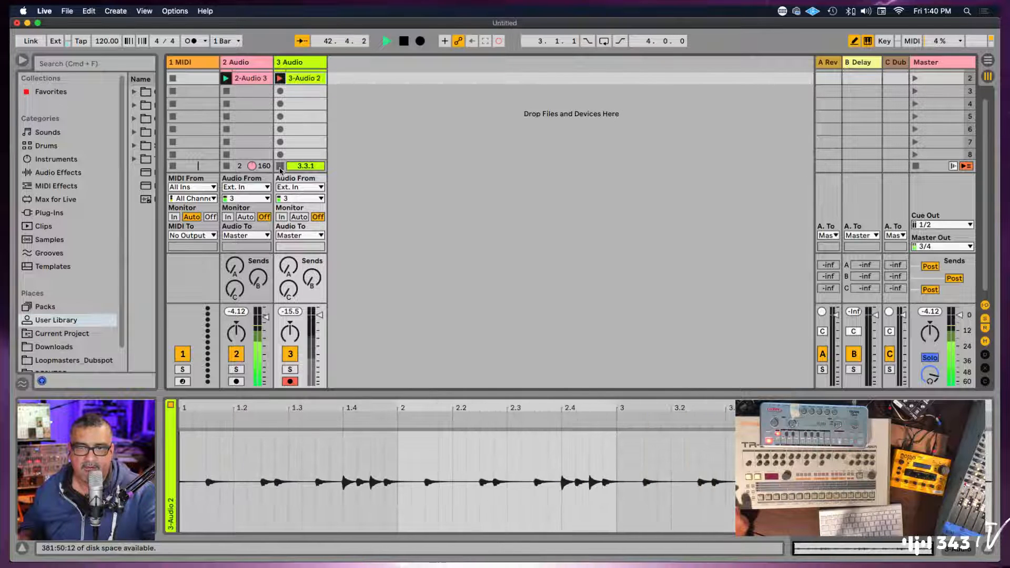
scroll(283, 140, "up", 2)
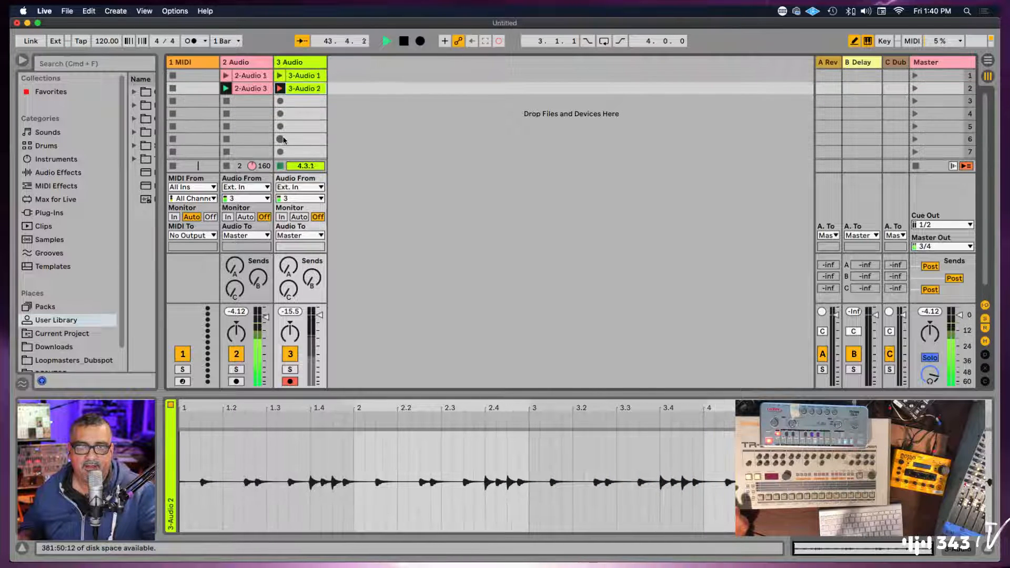
scroll(280, 104, "down", 1)
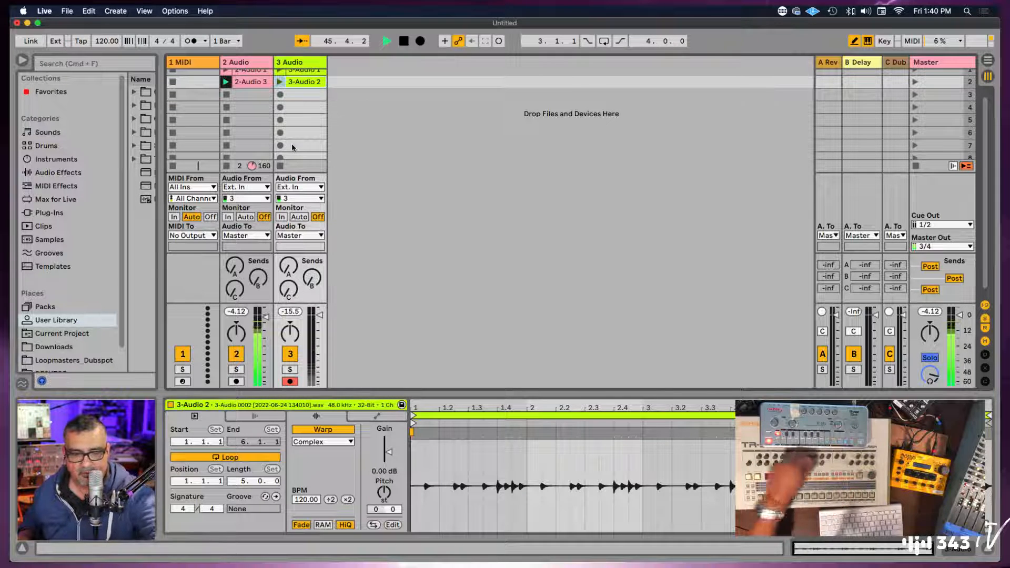
scroll(281, 97, "down", 1)
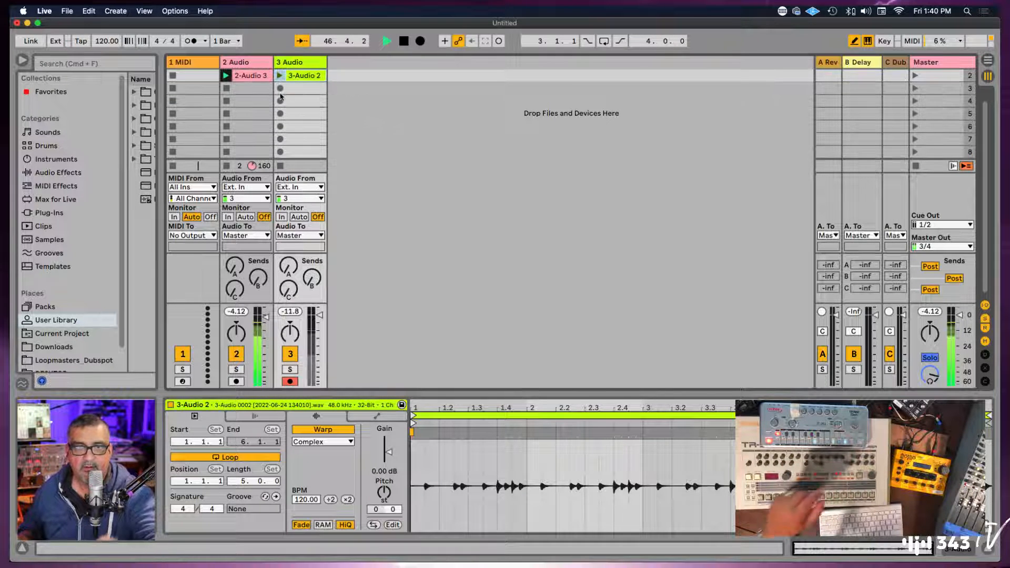
Record a third clip into slot 3 of the 3 Audio track and stop it
scroll(281, 97, "up", 1)
left_click(287, 100)
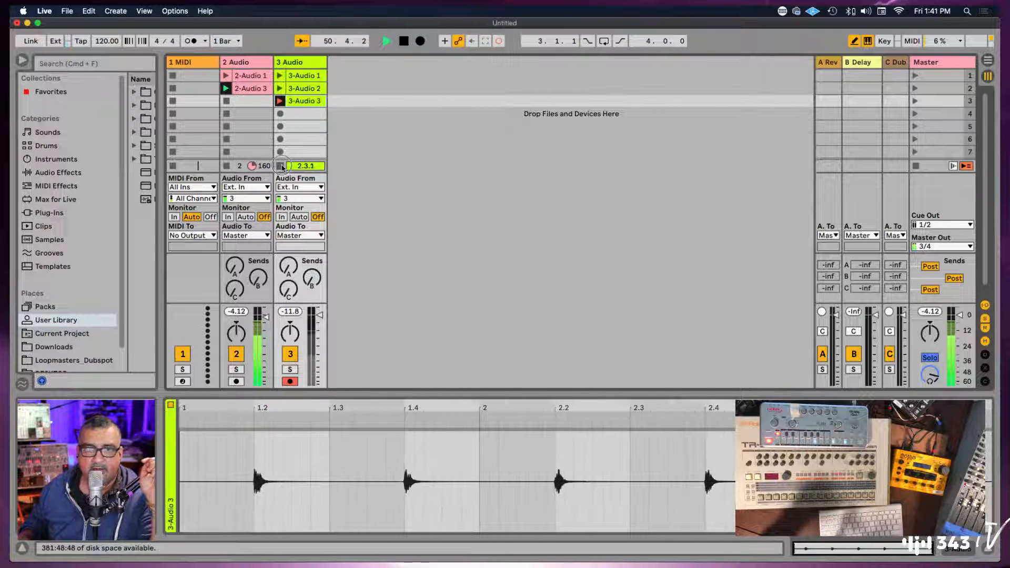
left_click(280, 165)
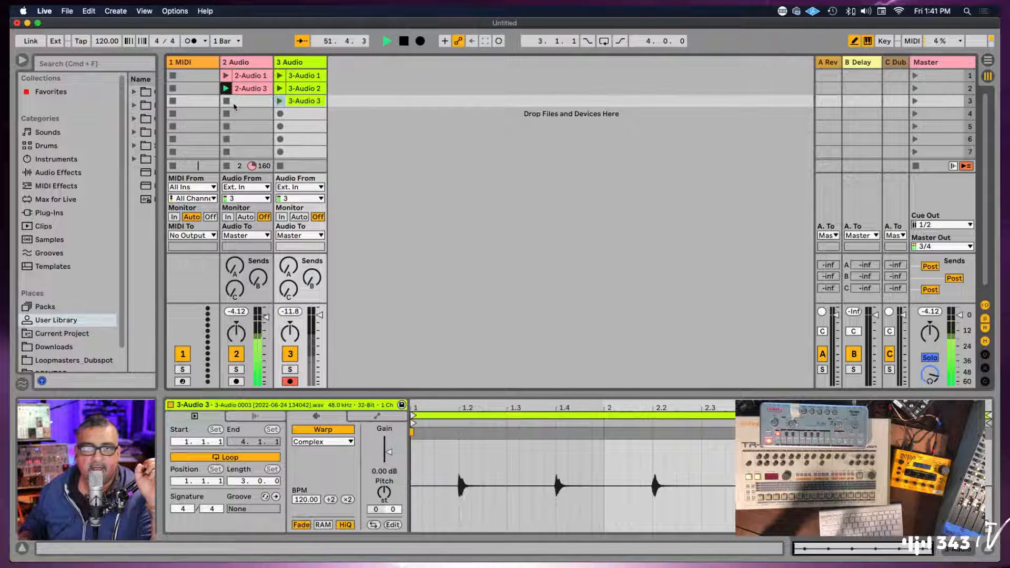
Record a fourth clip into slot 4 of the 3 Audio track, loop it back, and stop the track
scroll(234, 107, "down", 1)
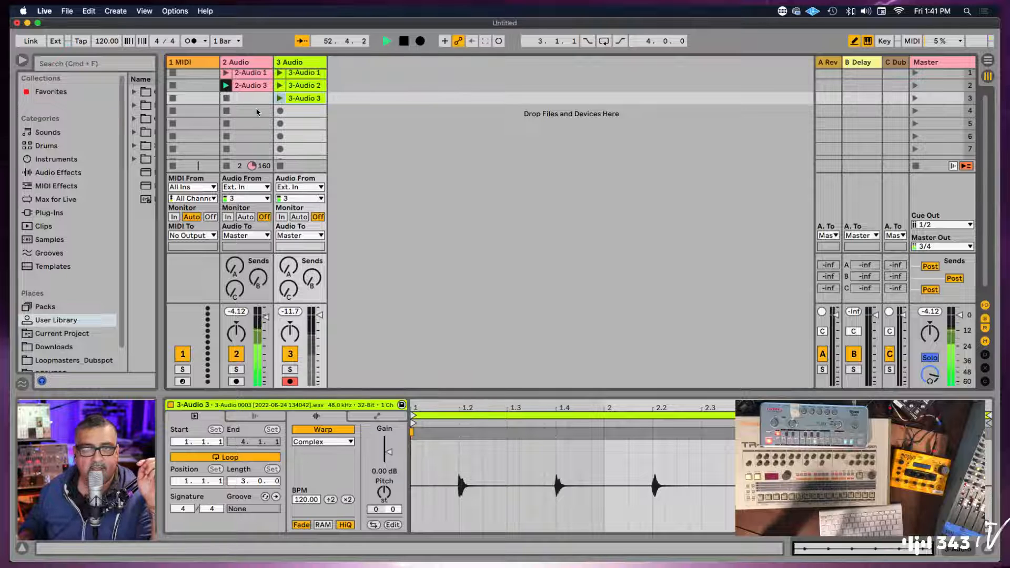
scroll(257, 111, "down", 1)
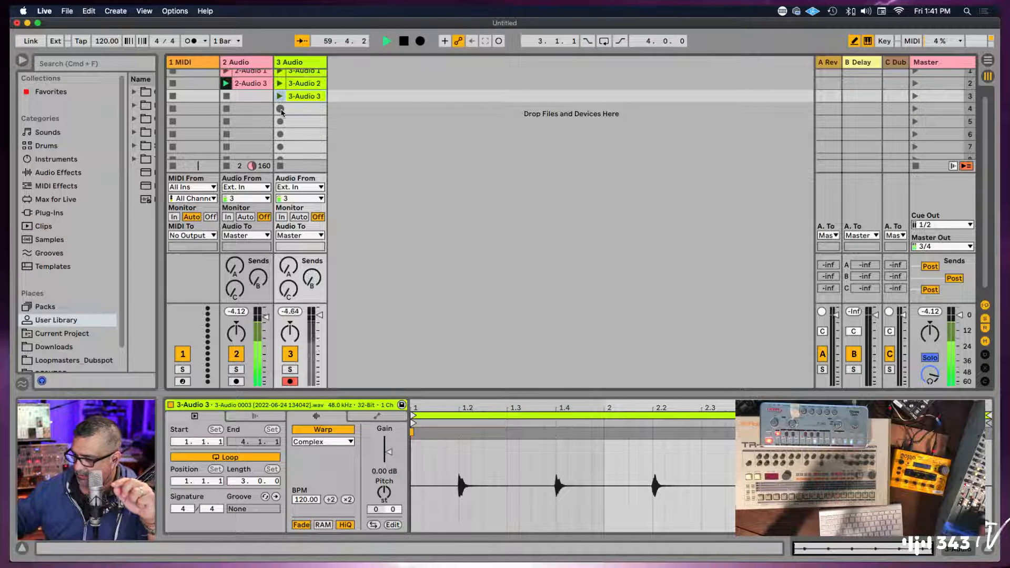
left_click(281, 109)
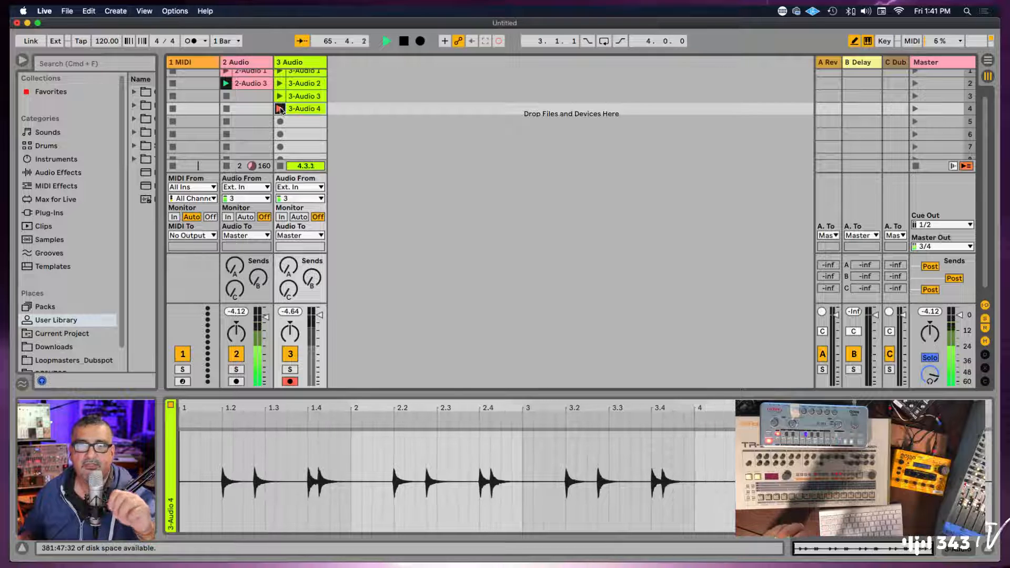
left_click(279, 108)
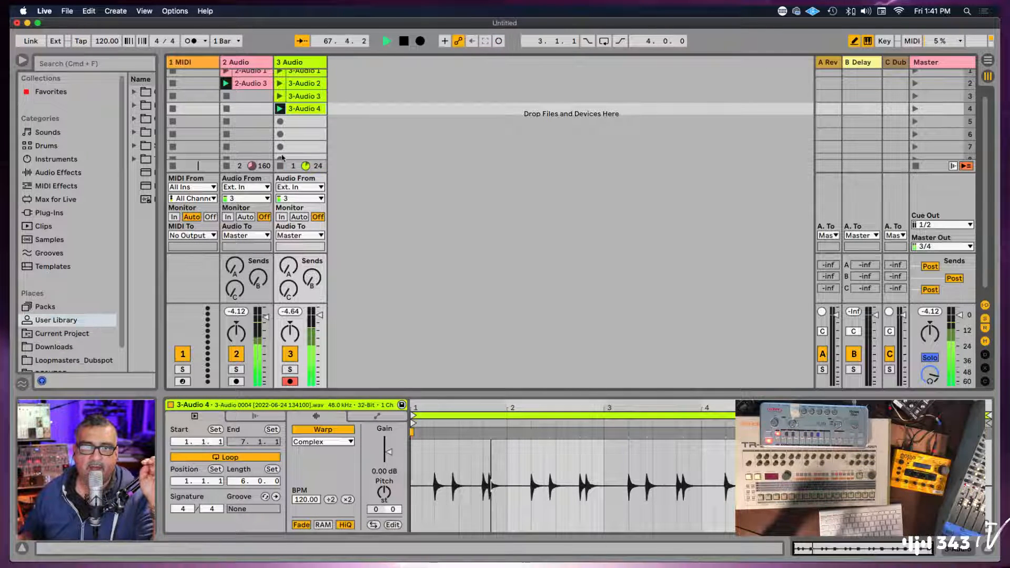
left_click(279, 166)
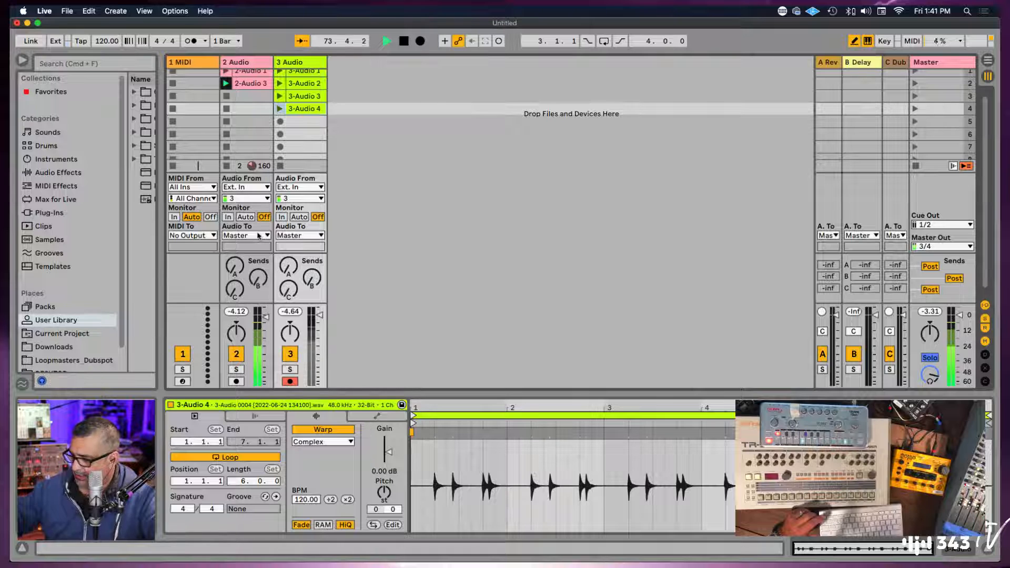
Insert a new audio track after 3 Audio and set its external input channel to 3
left_click(315, 65)
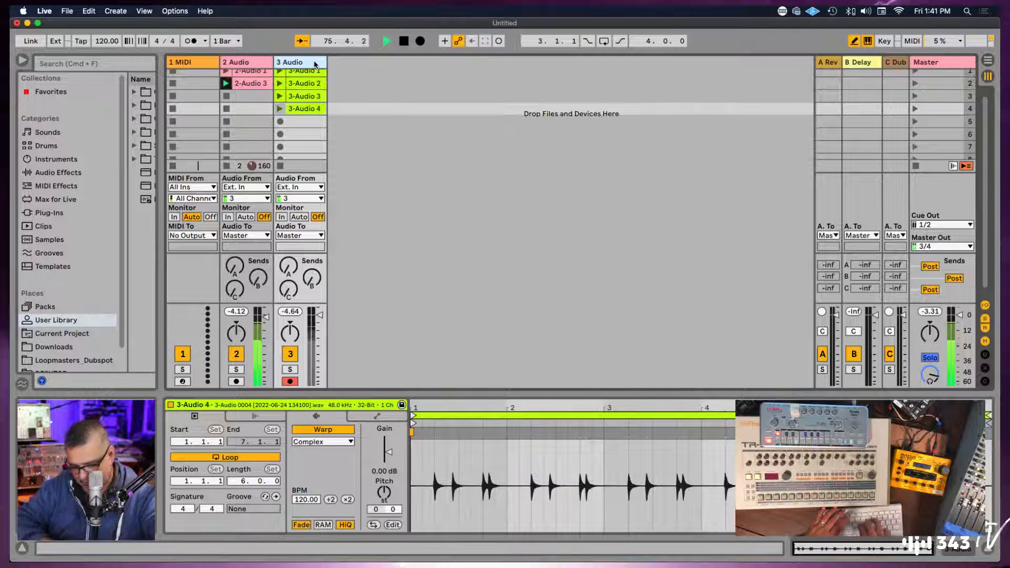
key("super+t")
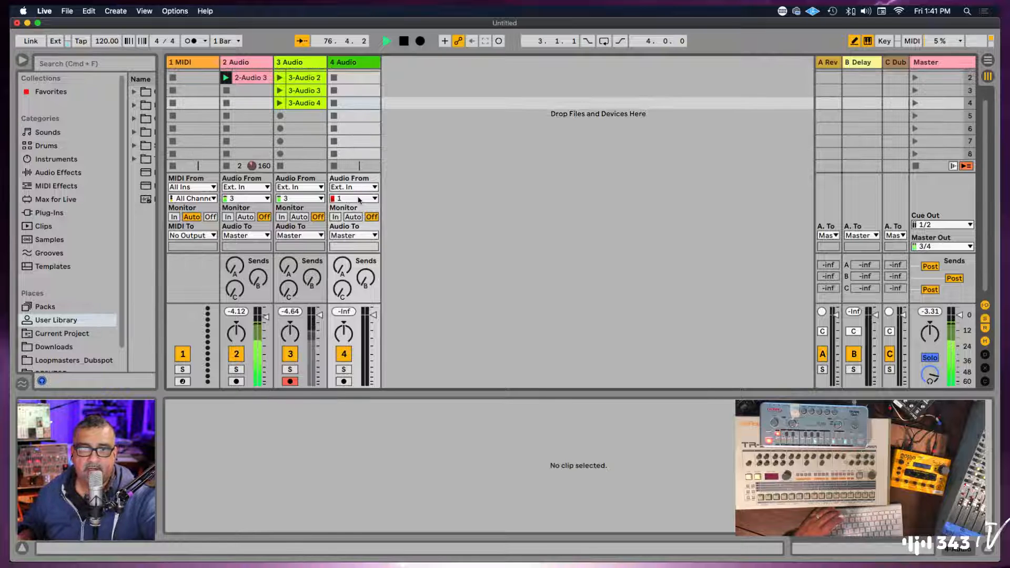
left_click(354, 188)
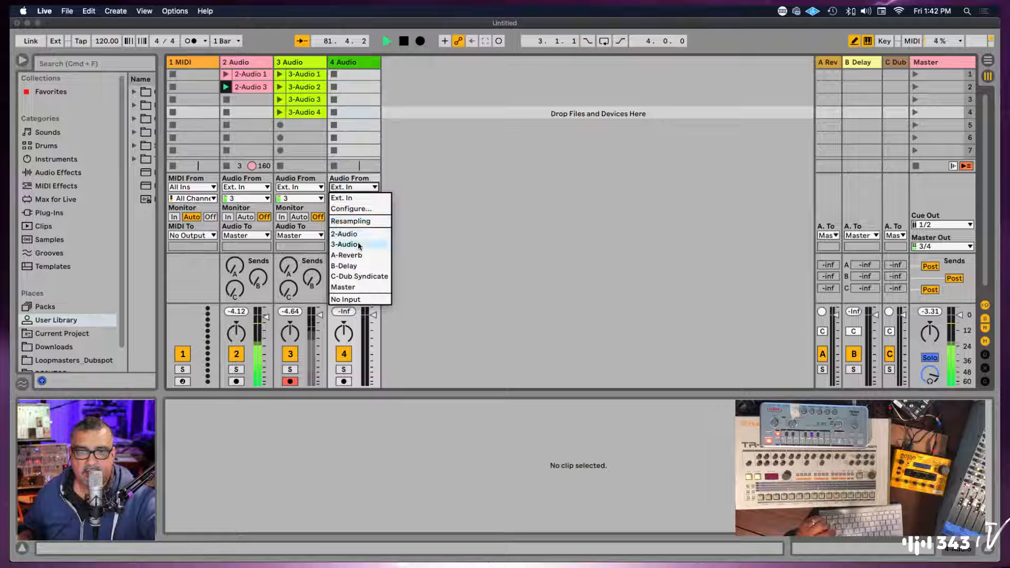
left_click(422, 216)
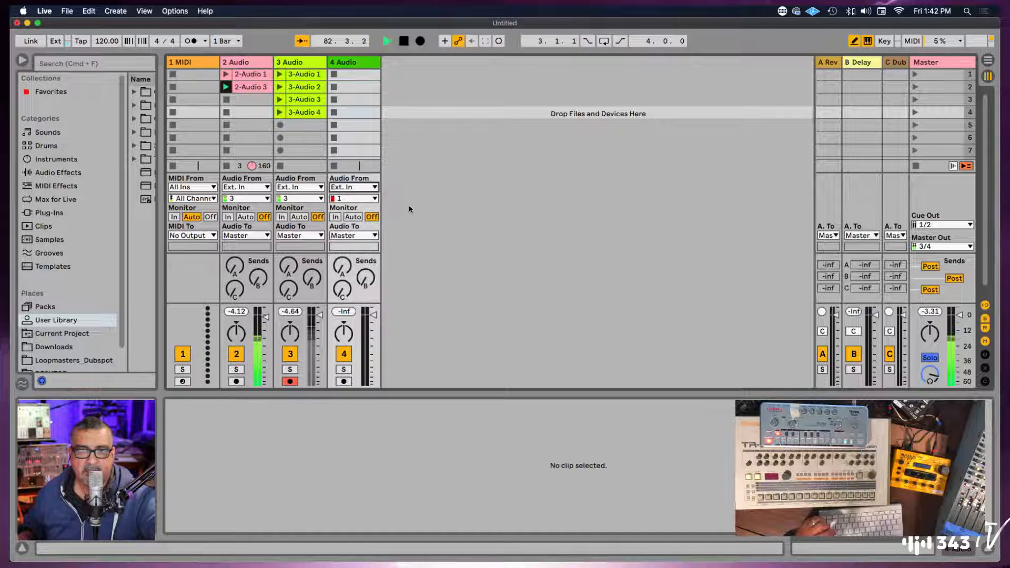
left_click(370, 198)
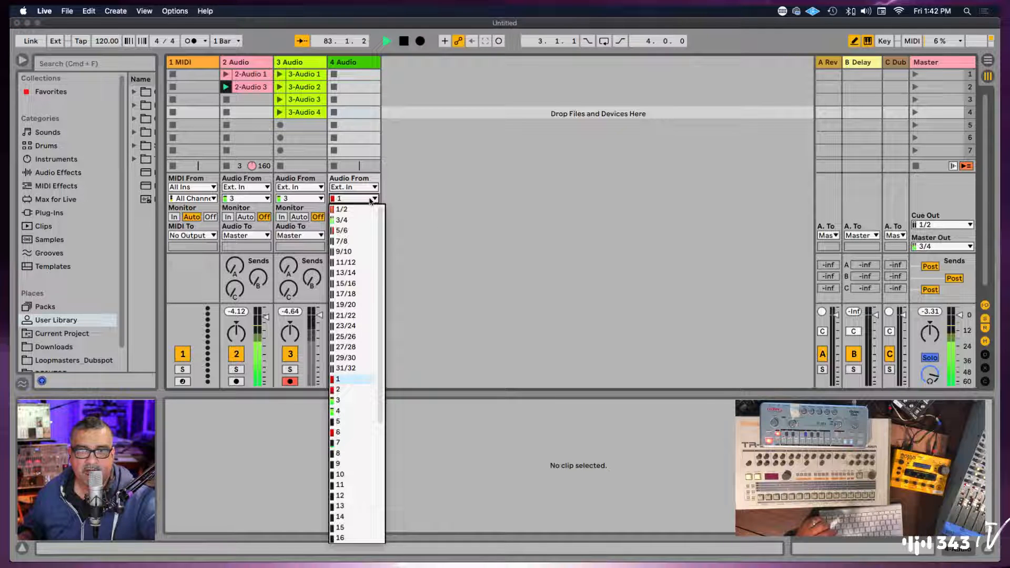
left_click(340, 400)
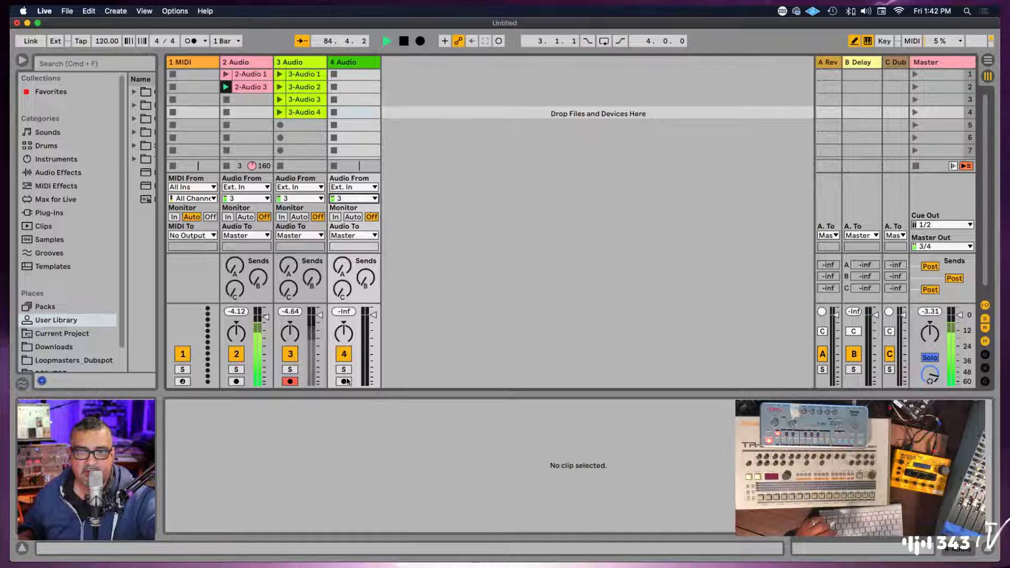
Arm the 4 Audio track, record a clip into its first slot, and stop the track
left_click(344, 381)
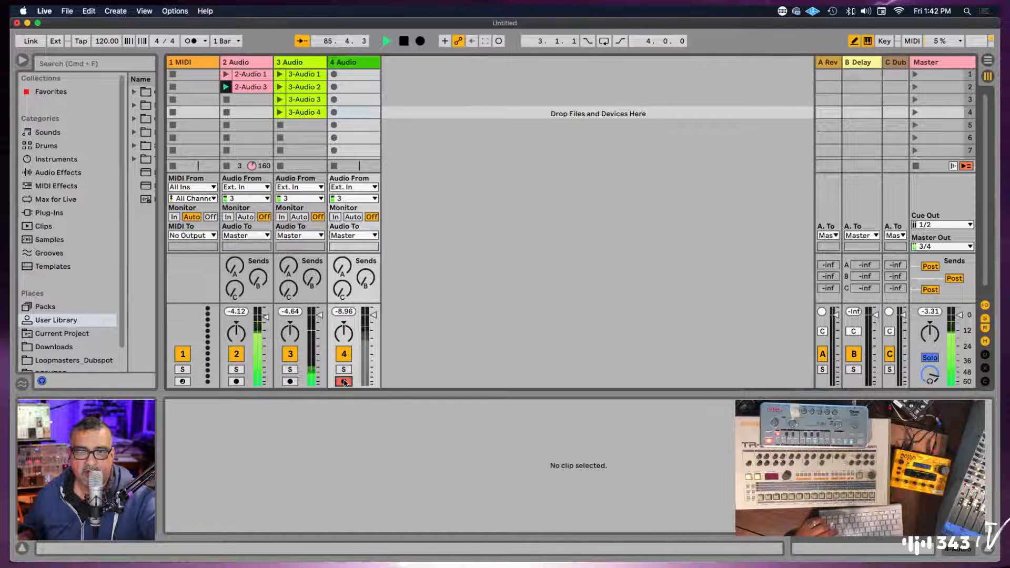
left_click(334, 77)
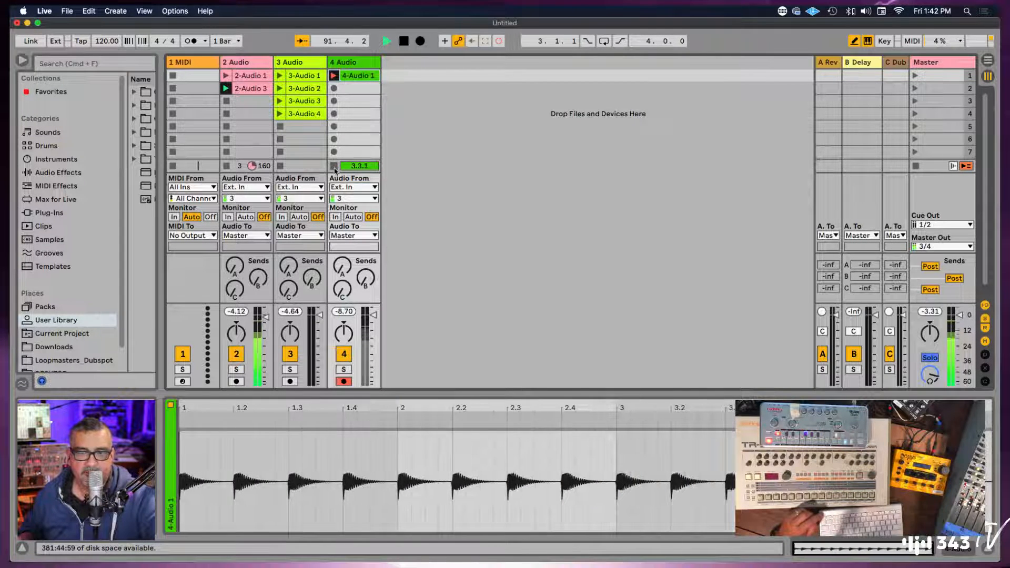
left_click(334, 168)
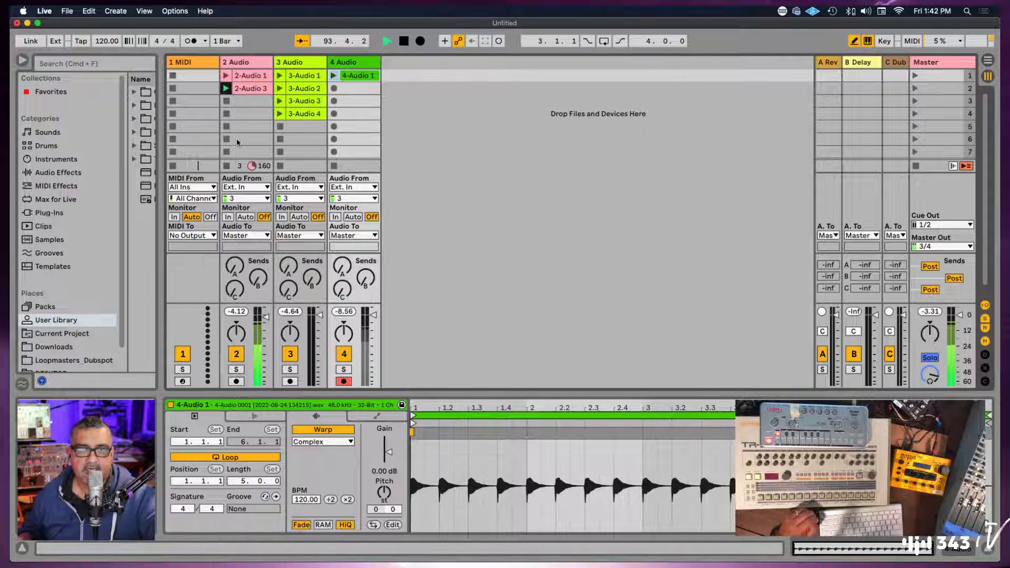
Launch the recorded clip on the 4 Audio track and disarm the track
scroll(236, 140, "down", 1)
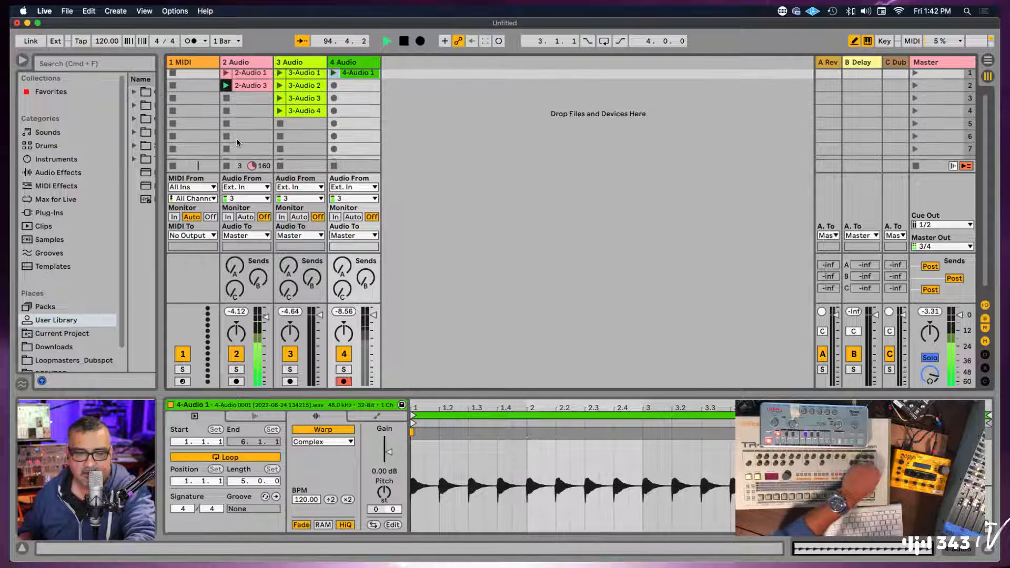
scroll(236, 142, "up", 1)
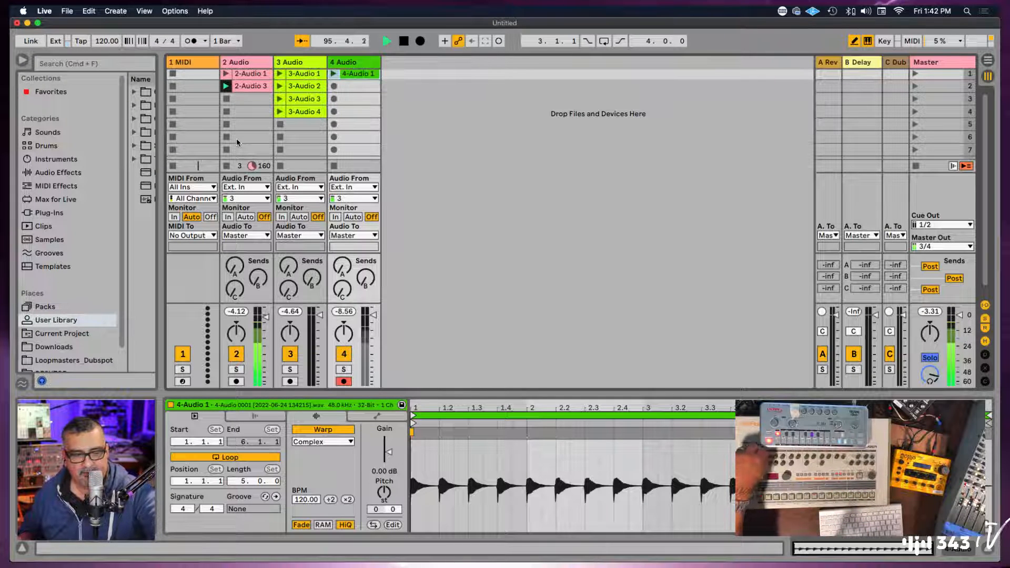
scroll(238, 139, "up", 1)
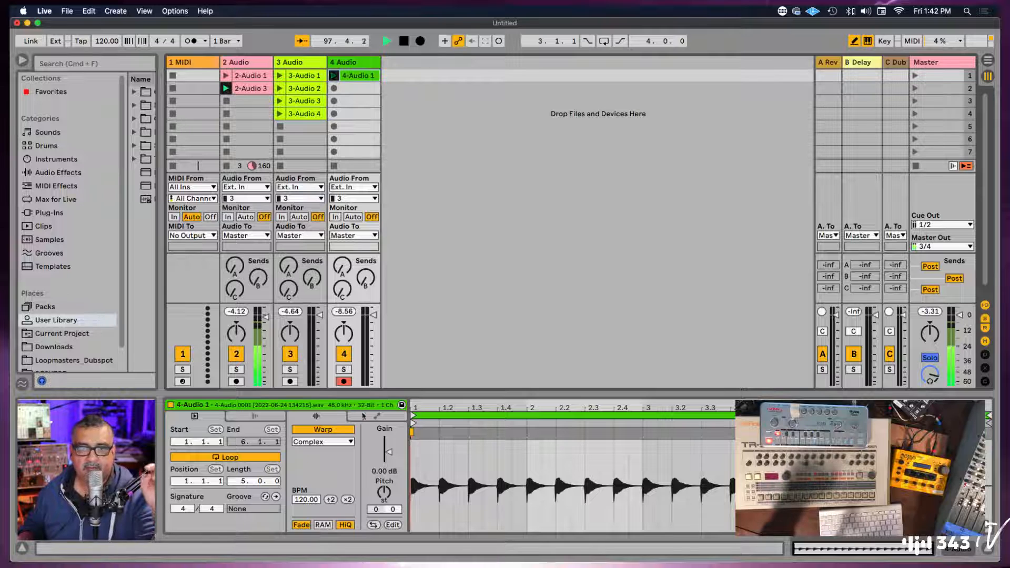
left_click(344, 381)
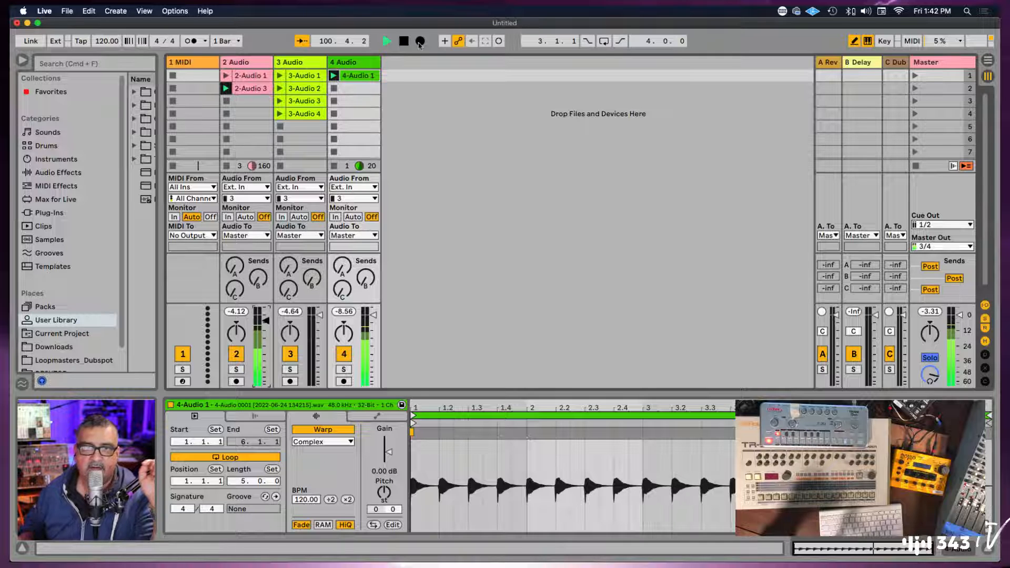
Insert three new audio tracks directly after the 3 Audio track
left_click(302, 63)
key("super+t")
key("super+t")
key("super+t")
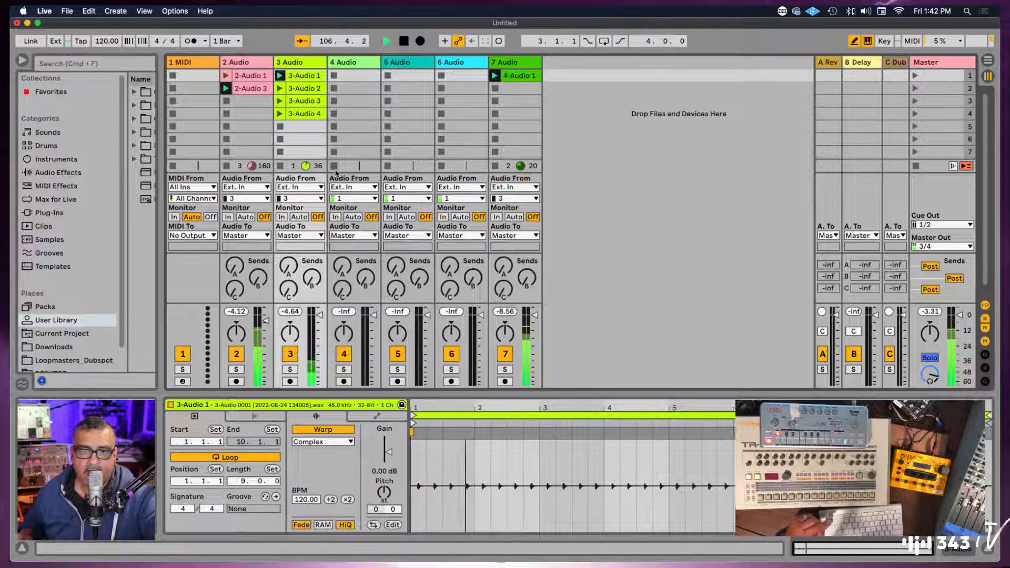
Set the 3-Audio 1 clip's gain to 10.5 dB and move it to the first slot of the 4 Audio track
left_click_drag(388, 455, 388, 445)
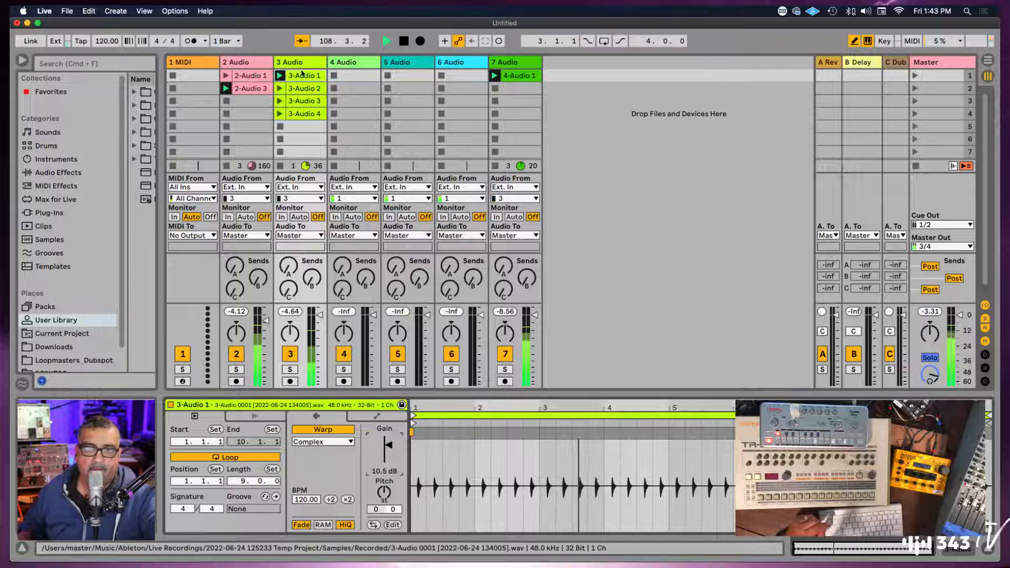
left_click_drag(303, 74, 356, 77)
Rename the 4 Audio track, which holds the moved clip, as HAt
right_click(354, 65)
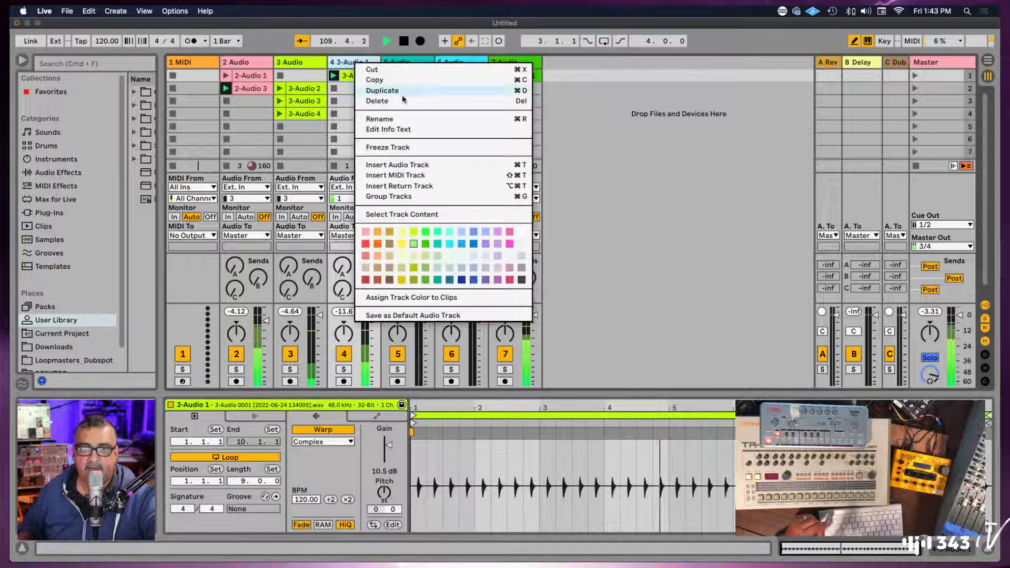
left_click(390, 118)
type("HAt")
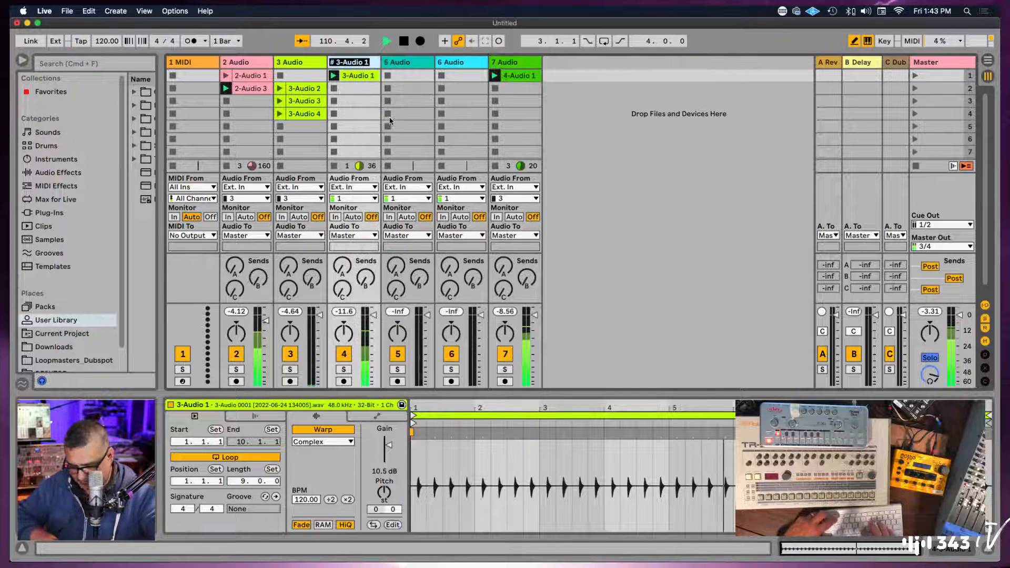
key("Return")
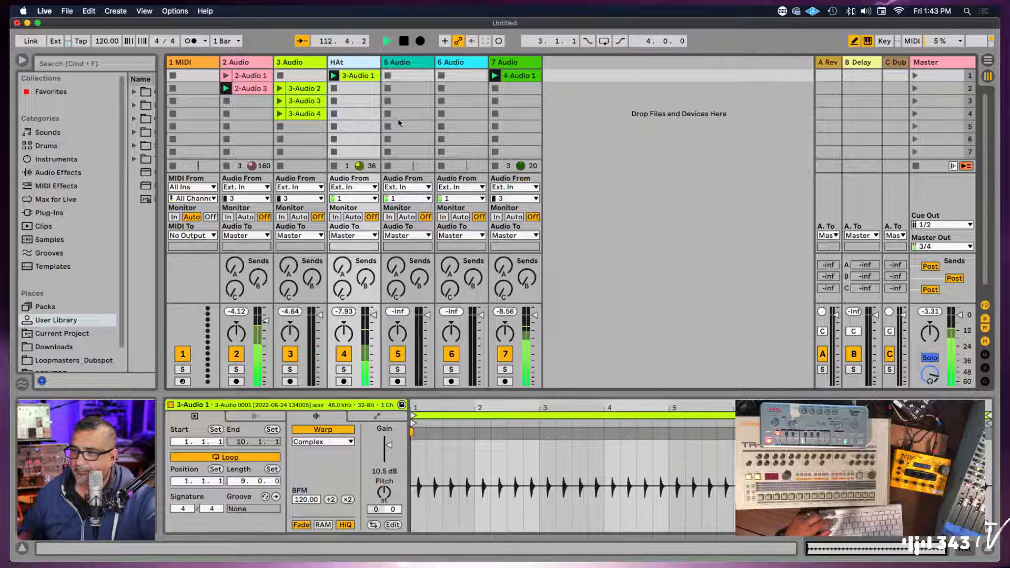
Move the 3-Audio 2 clip to the second slot of the HAt track and set its gain to 11.1 dB
left_click(280, 89)
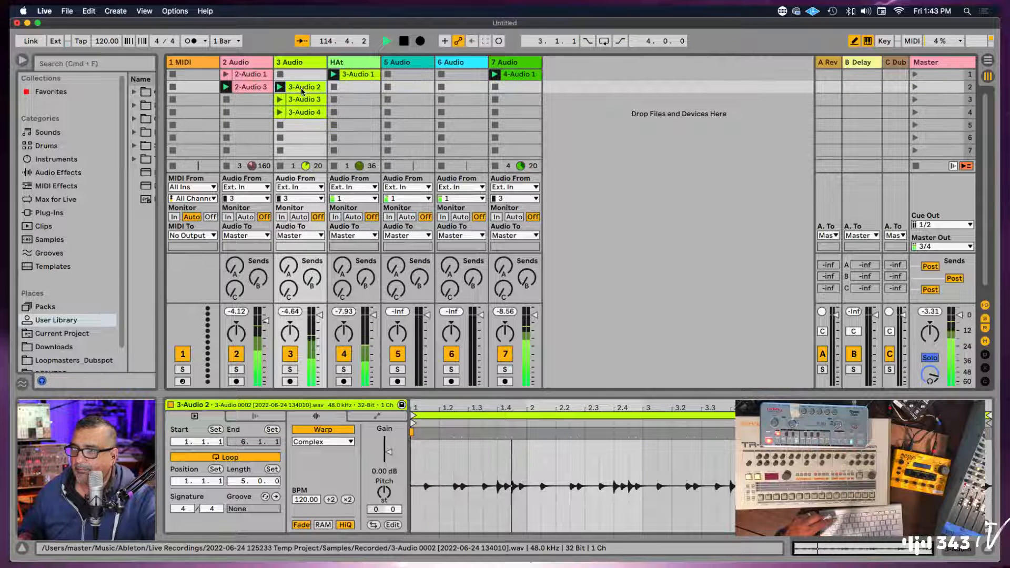
left_click_drag(302, 90, 389, 76)
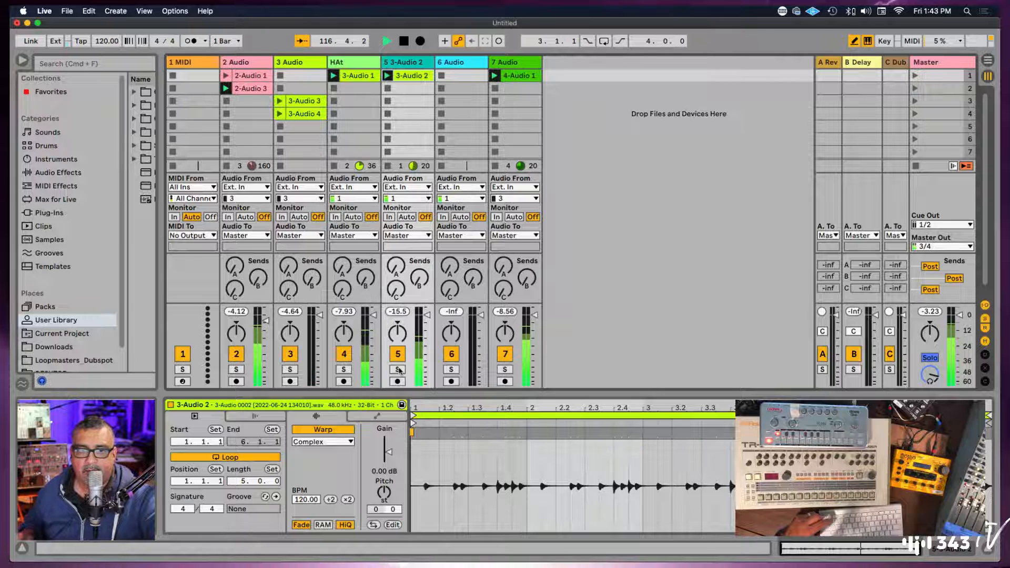
left_click_drag(415, 82, 341, 101)
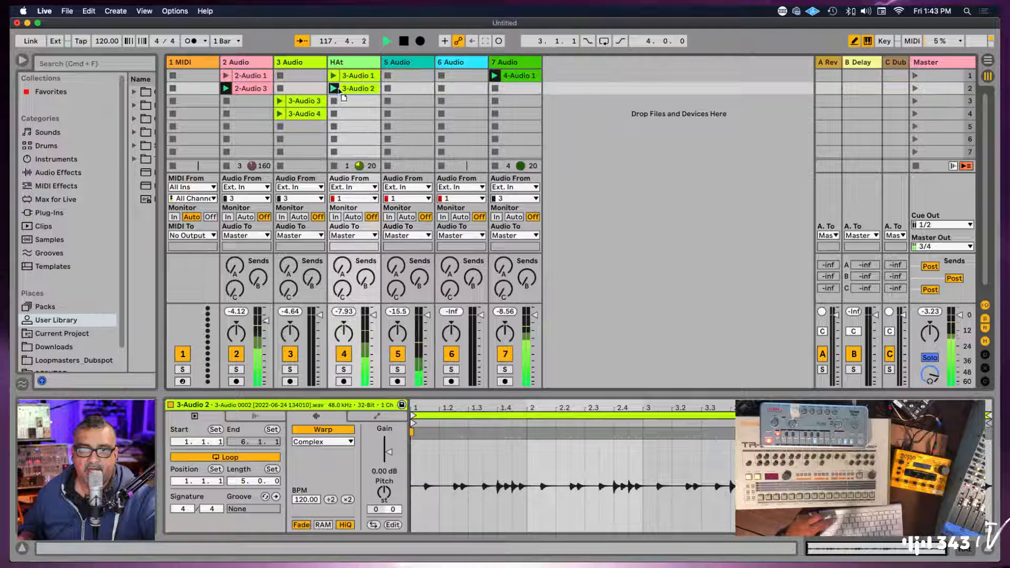
scroll(337, 110, "down", 1)
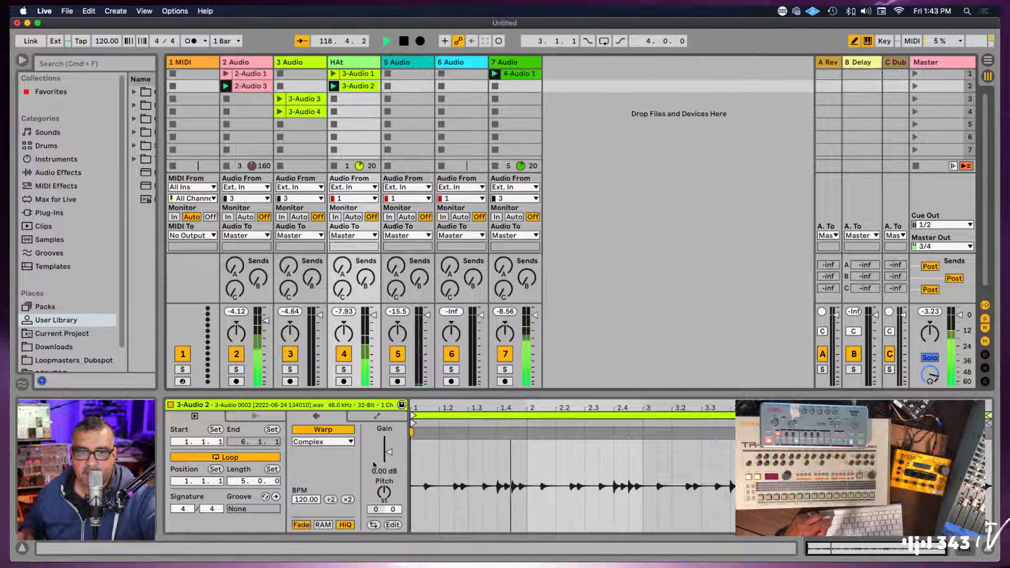
left_click_drag(388, 452, 389, 450)
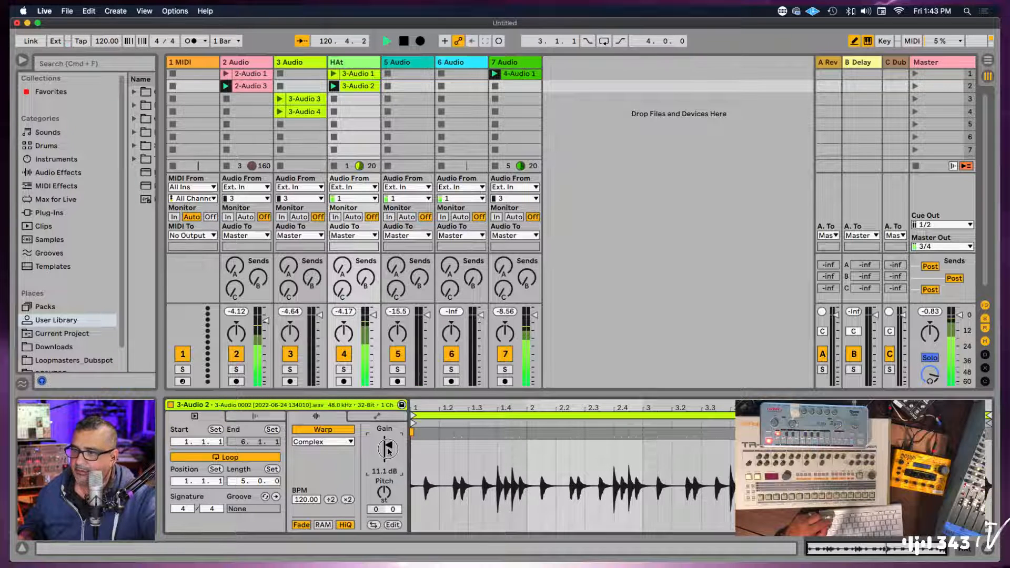
Launch the 3-Audio 3 clip and move it to the first slot of the 5 Audio track
left_click(279, 99)
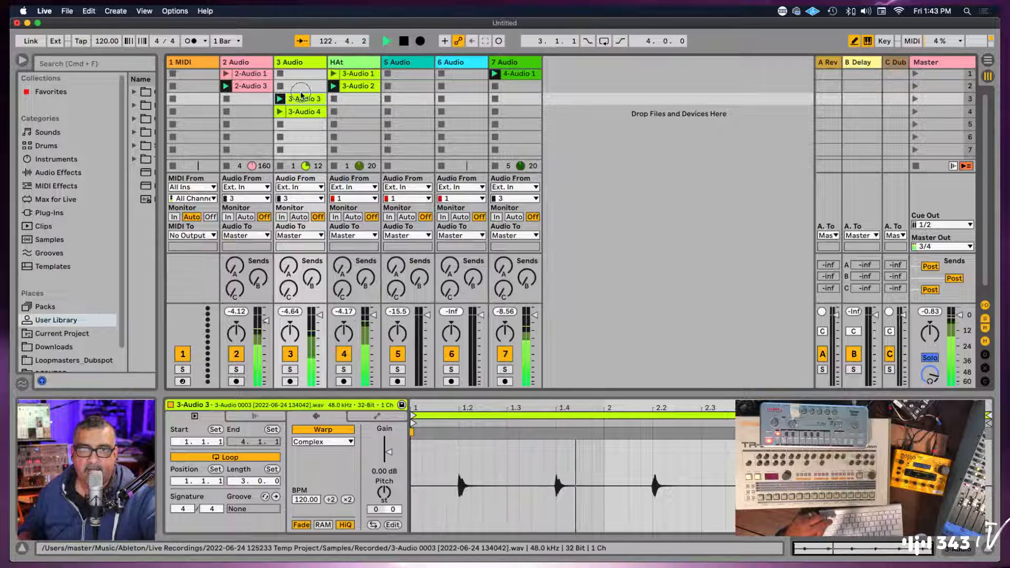
left_click_drag(301, 95, 405, 76)
right_click(405, 76)
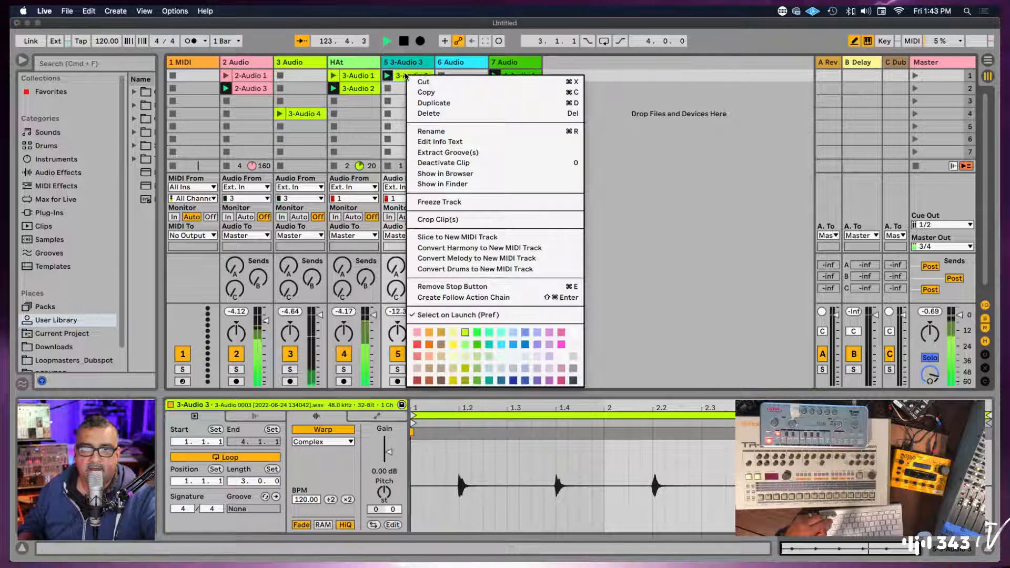
left_click(434, 131)
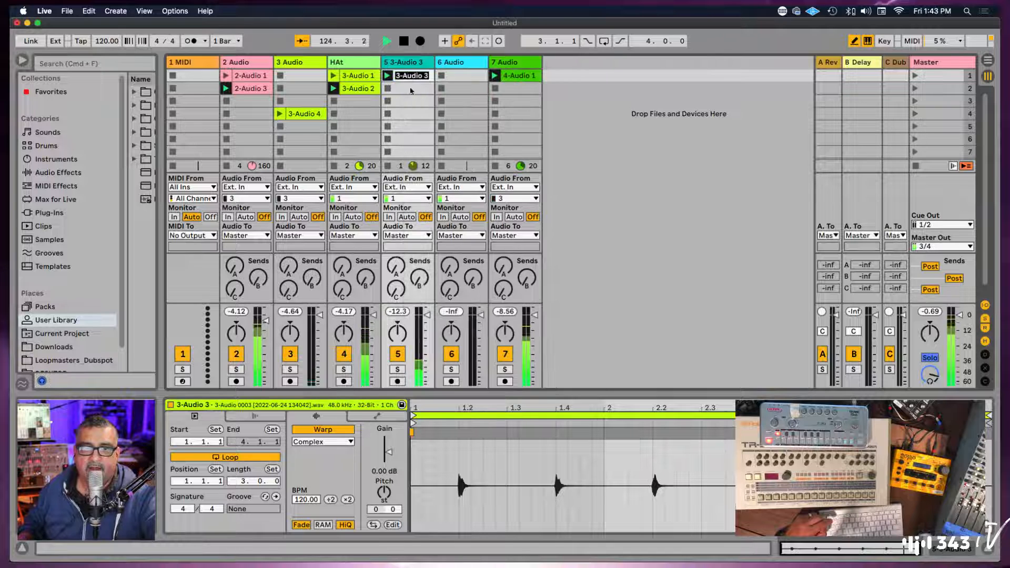
Rename the 5 Audio track, which holds the 3-Audio 3 clip, as clap and set the clip's gain to 8.31 dB
right_click(410, 62)
left_click(442, 119)
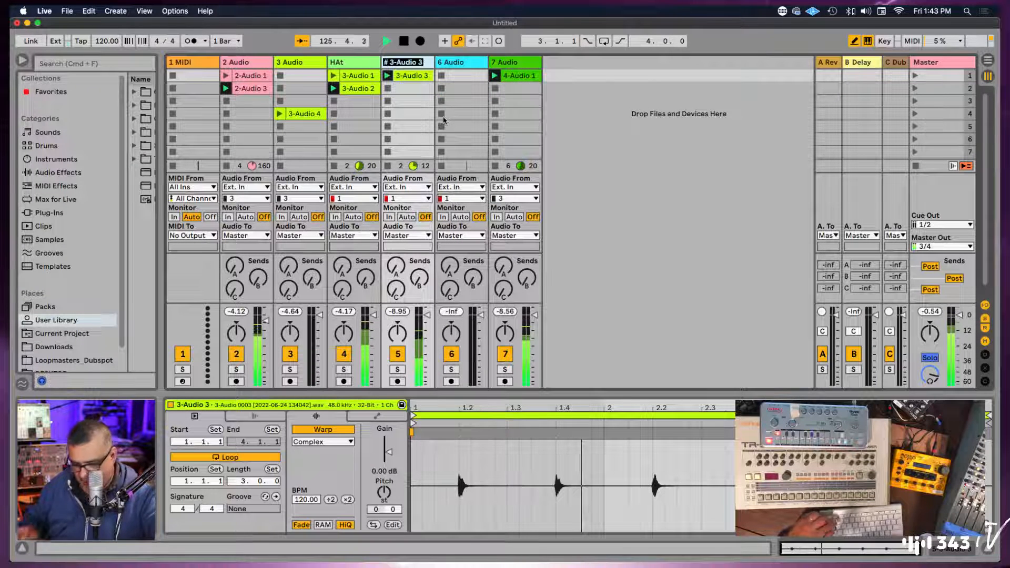
type("clap")
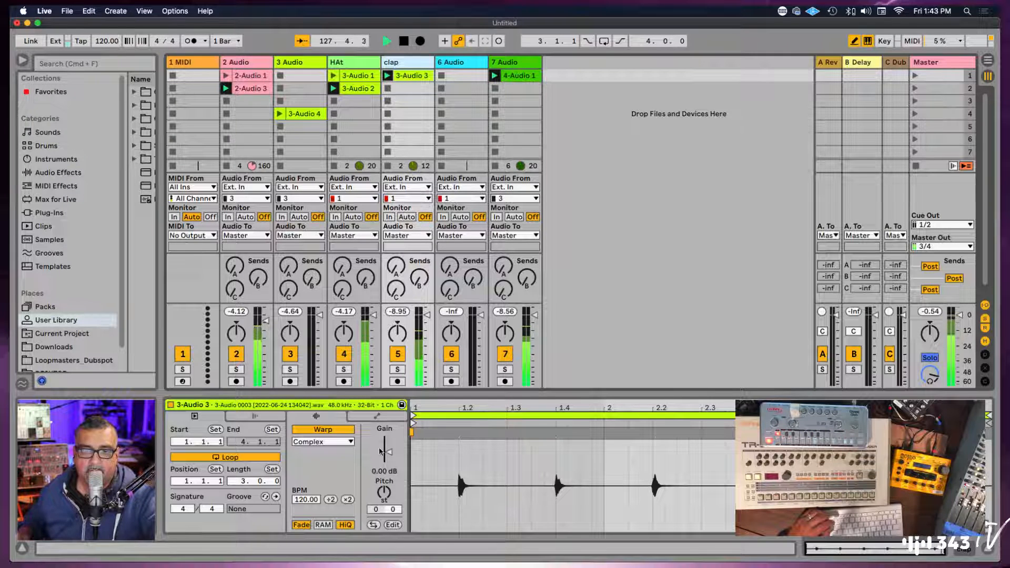
left_click_drag(382, 451, 388, 454)
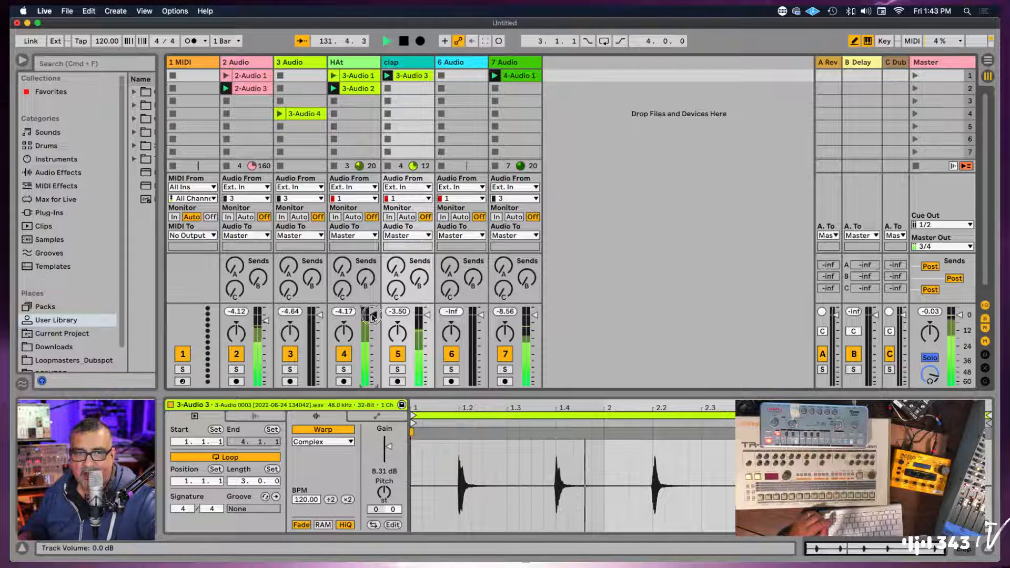
left_click_drag(372, 317, 373, 315)
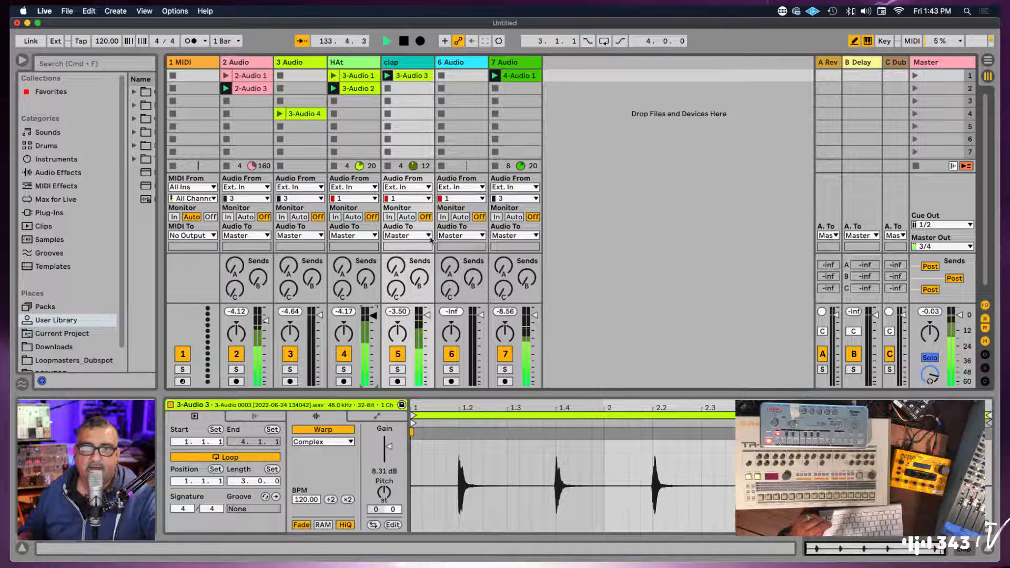
Move the 3-Audio 4 clip up to the first slot of the 3 Audio track
left_click_drag(302, 114, 293, 74)
right_click(295, 75)
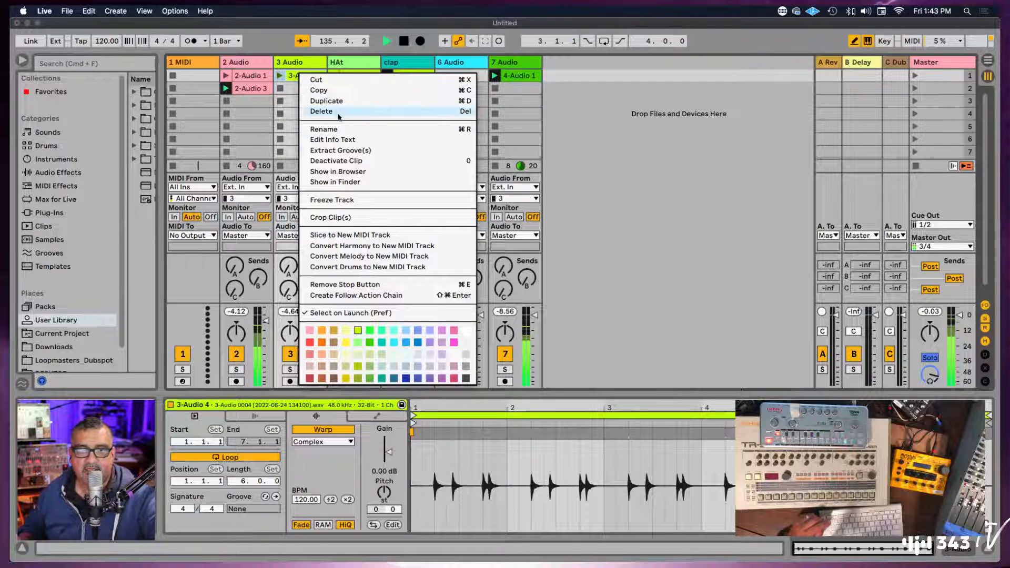
left_click(337, 130)
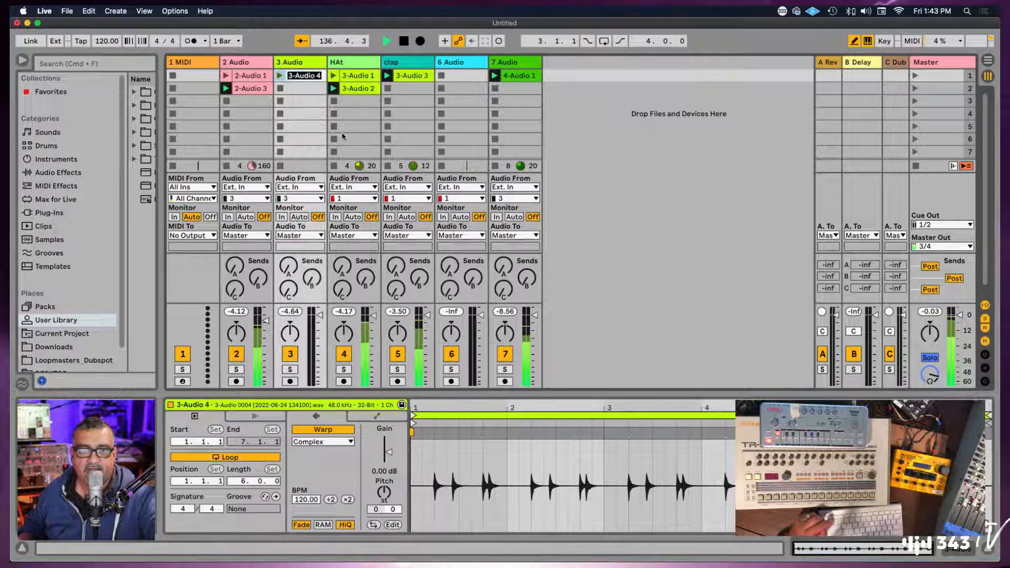
Rename the 3 Audio track as snare and launch the first clips on the snare and HAt tracks
right_click(300, 63)
left_click(342, 120)
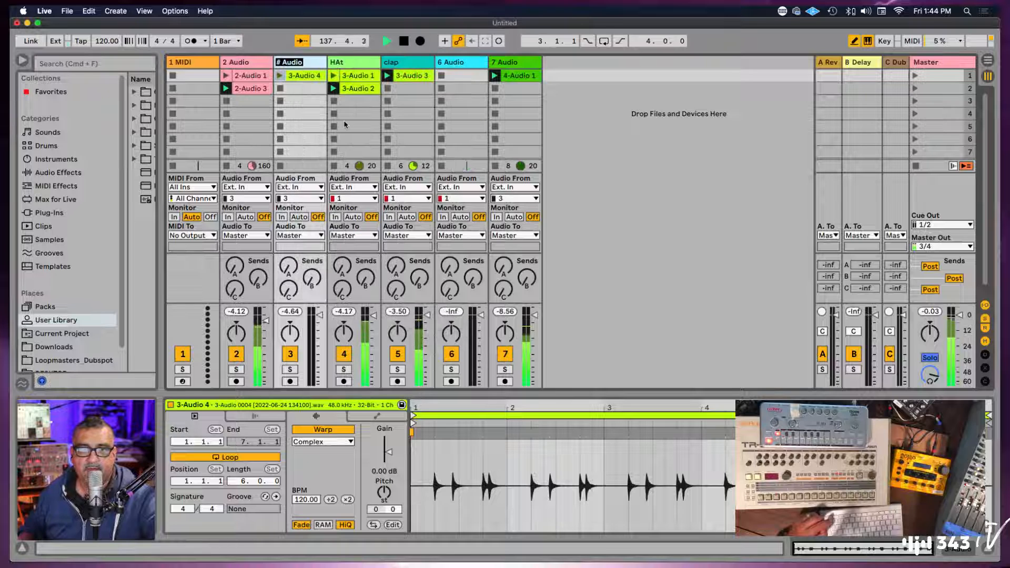
type("snare")
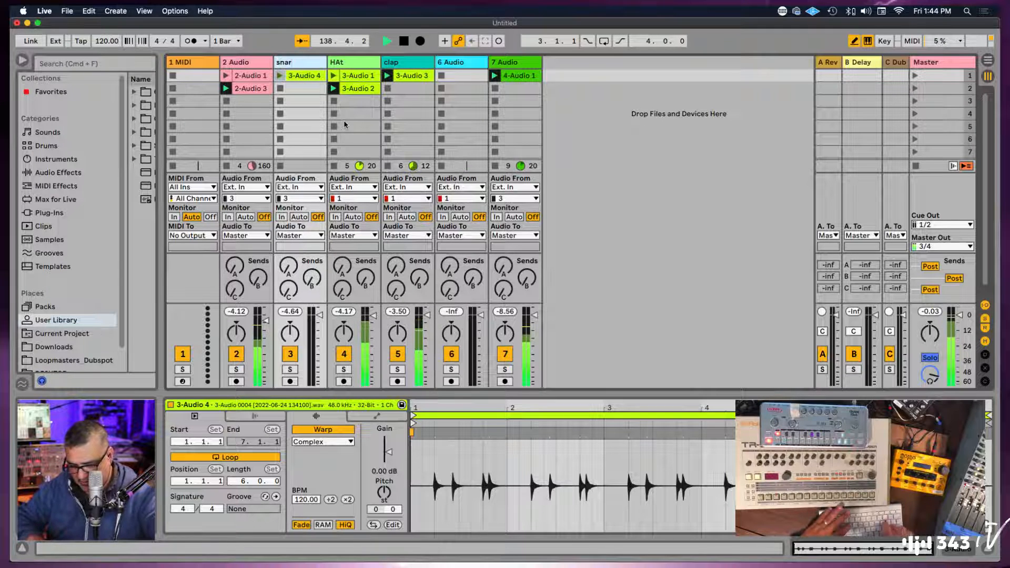
key("Return")
left_click(279, 76)
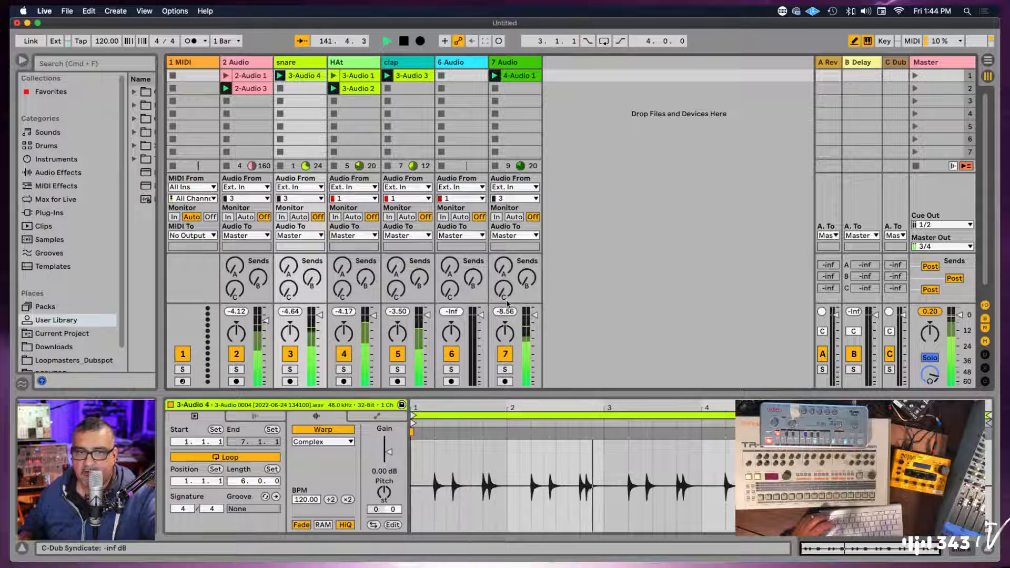
left_click(331, 76)
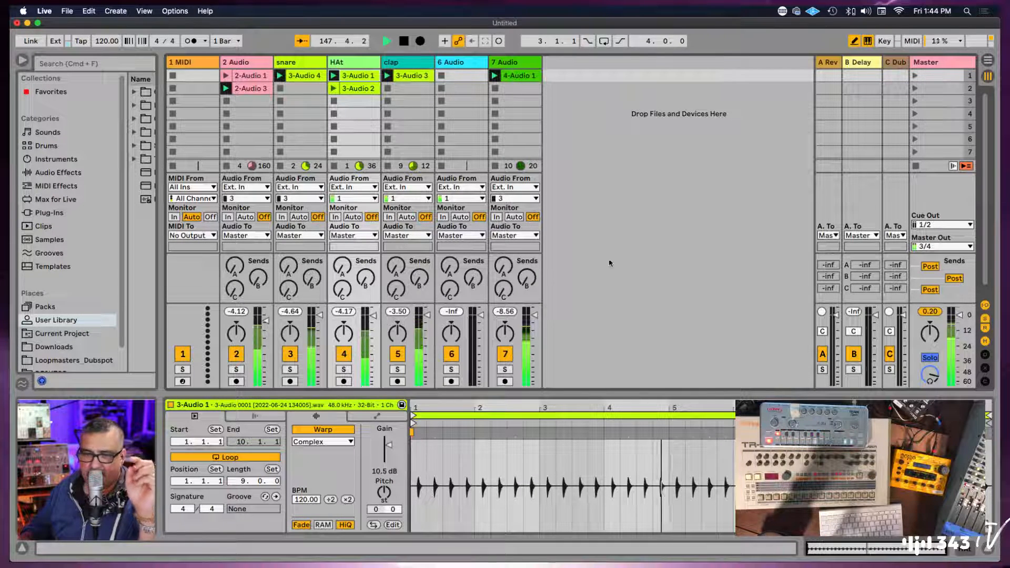
Stop playback and rename the 2 Audio track as 303
left_click(403, 42)
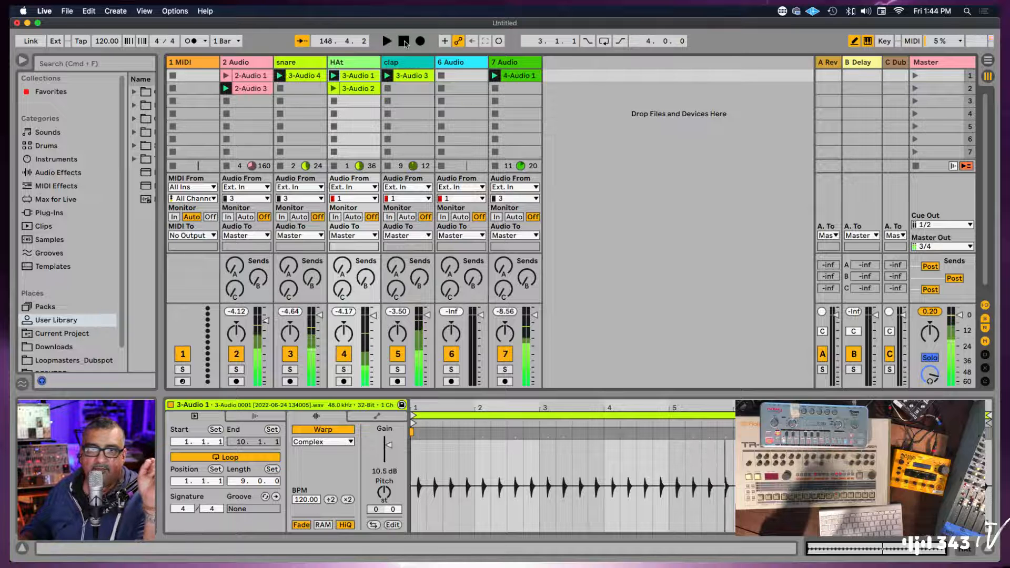
right_click(252, 62)
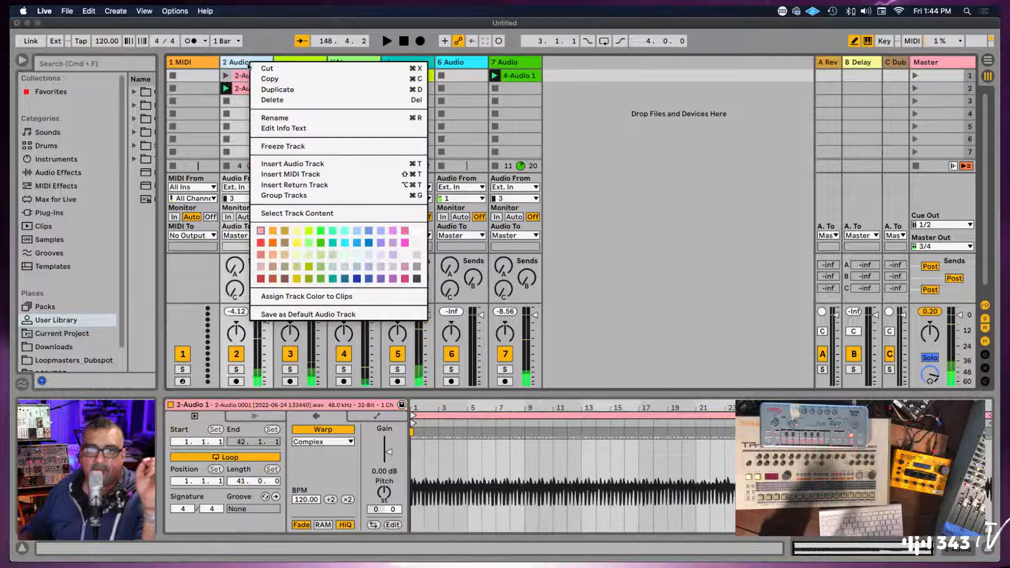
left_click(279, 118)
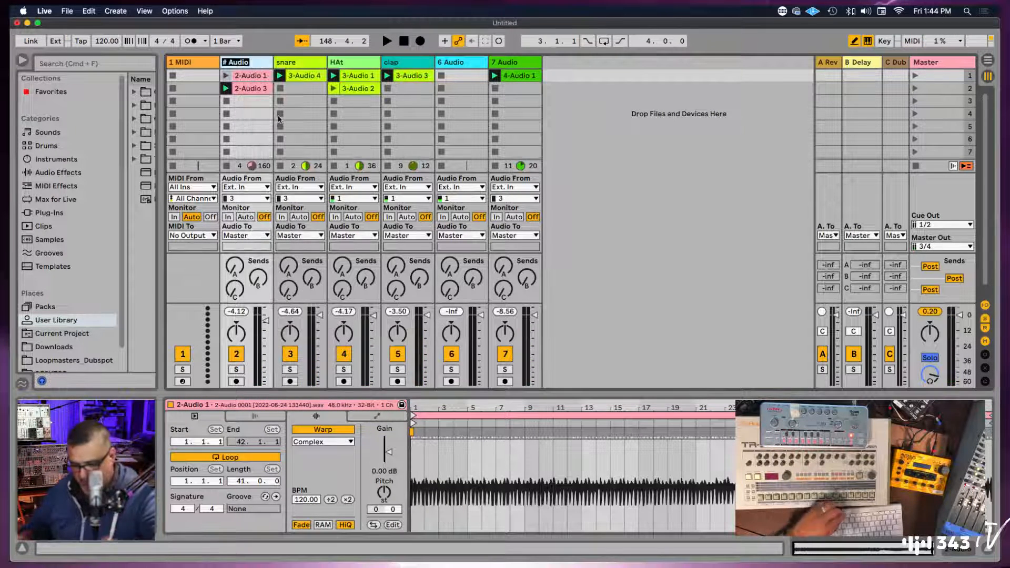
type("303")
key("Return")
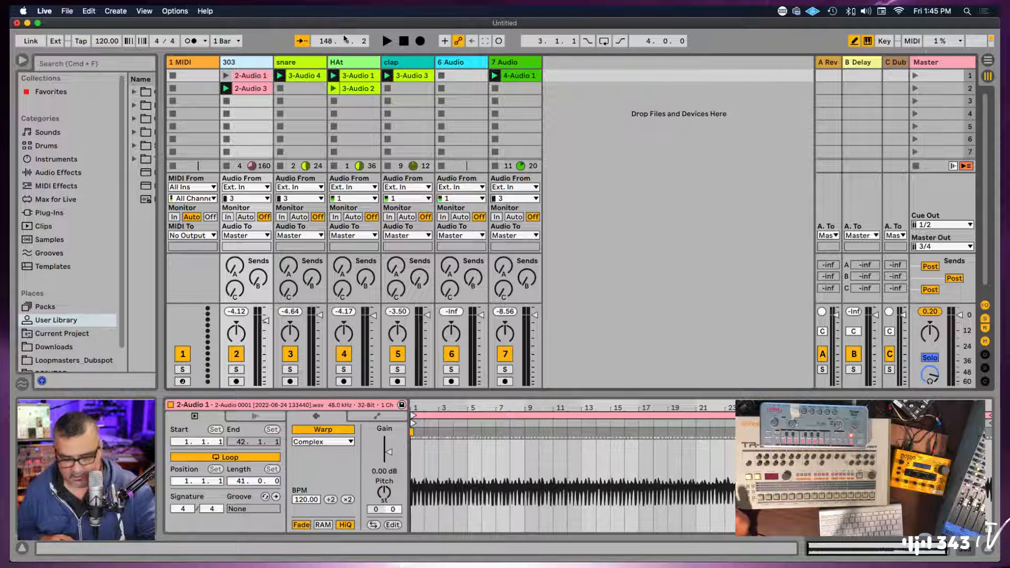
Play the set from the start and mute the 7 Audio track
key("space")
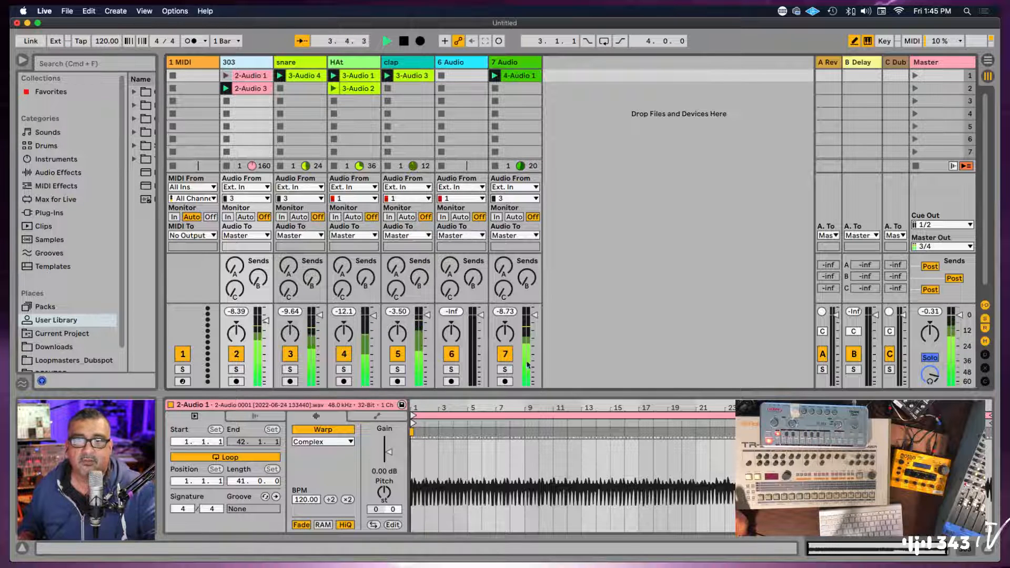
left_click(505, 355)
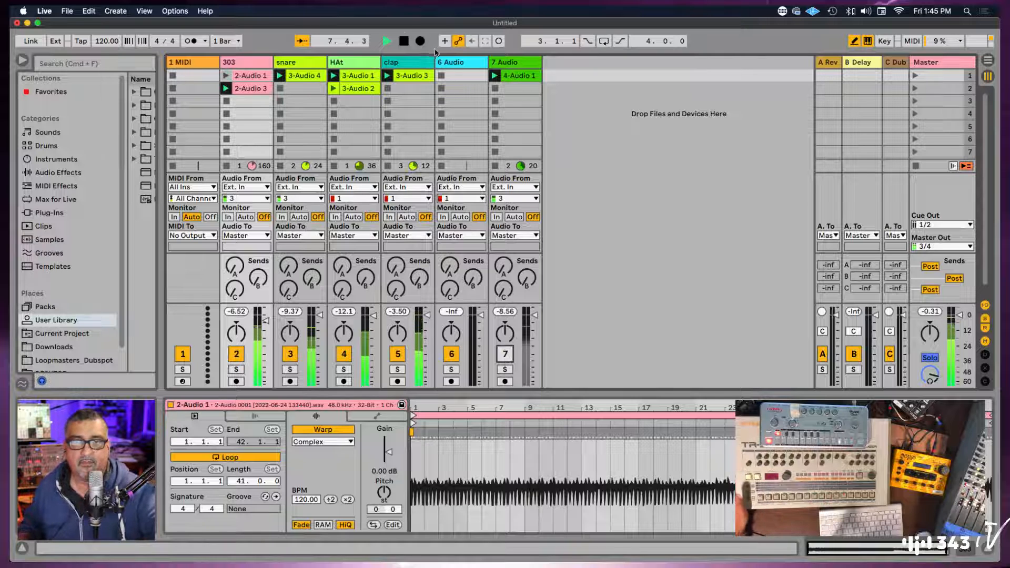
left_click(388, 42)
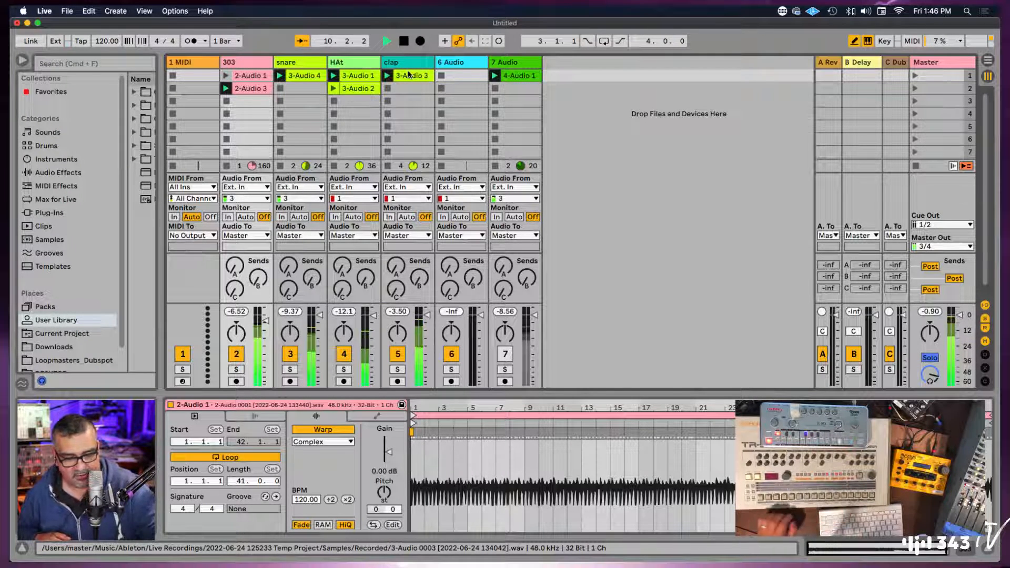
key("space")
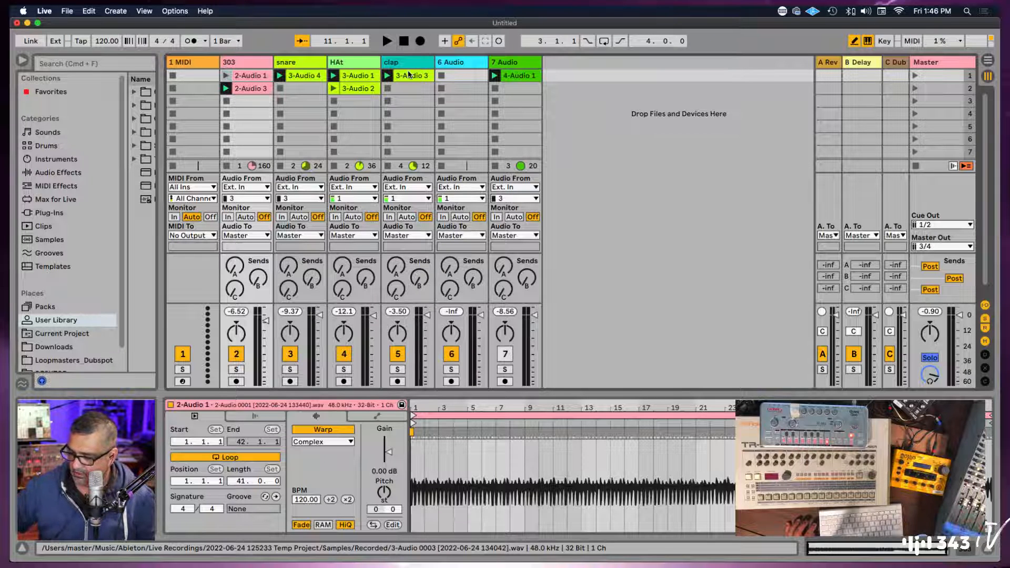
key("space")
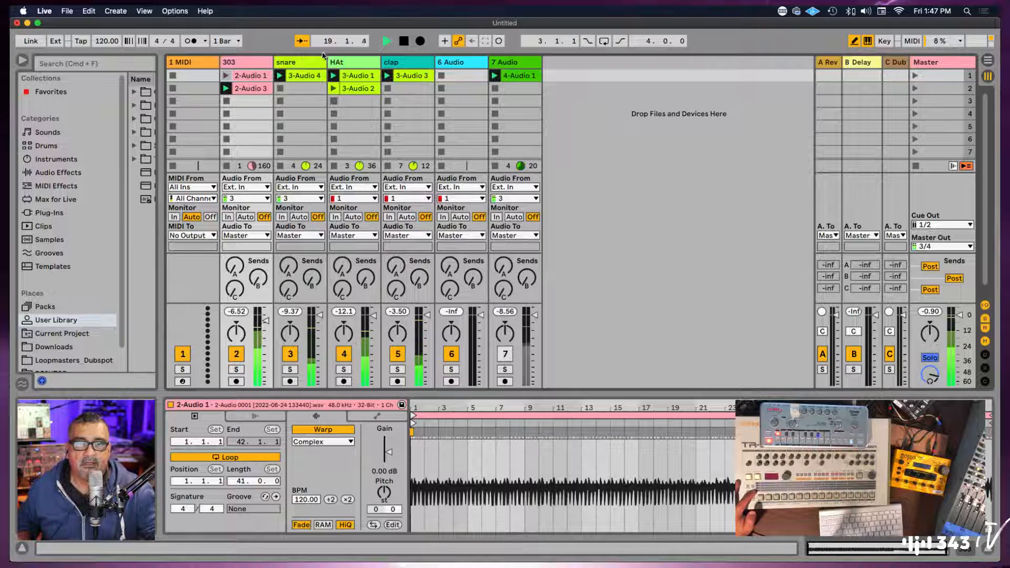
Stop the playing clip on the 303 track and mute the snare, HAt and clap tracks
left_click(226, 101)
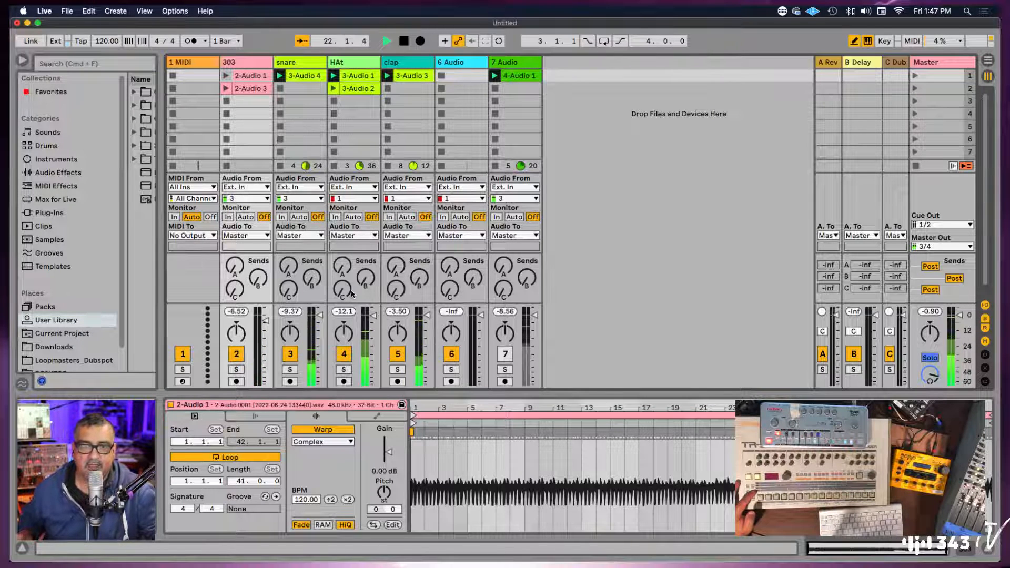
left_click(291, 354)
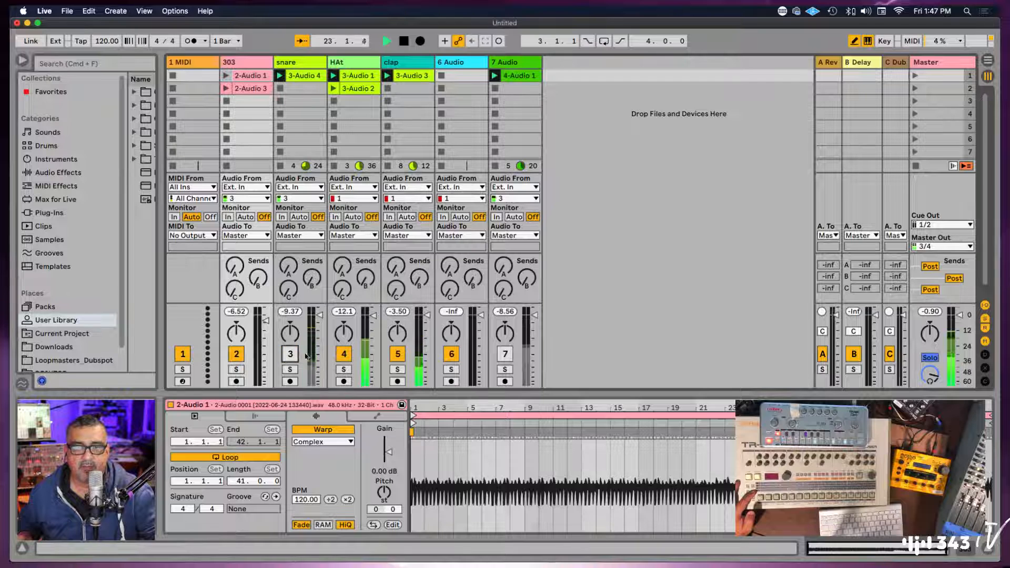
left_click(344, 354)
left_click(397, 354)
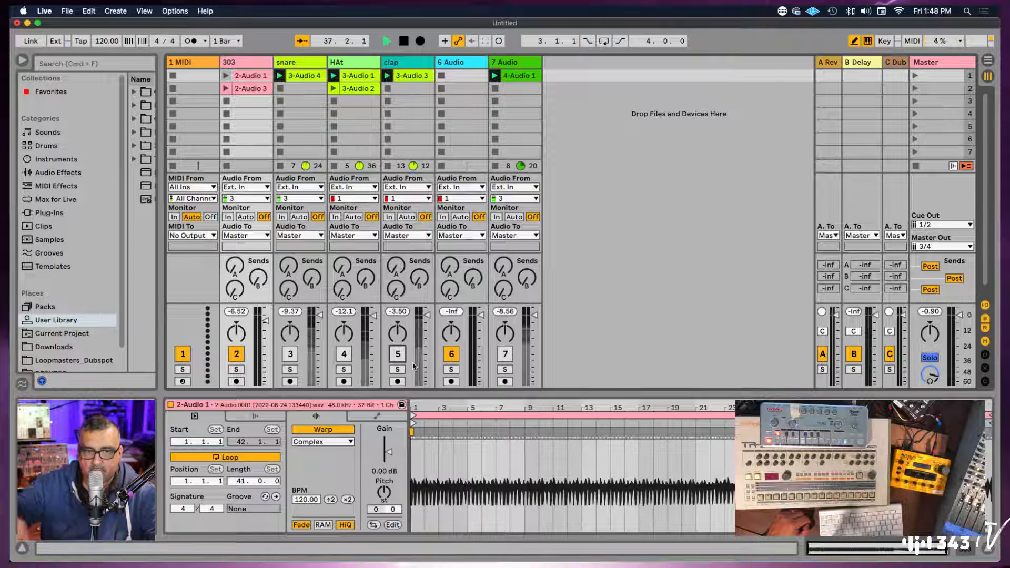
Insert a new audio track after the 7 Audio track, set its input channel to 3 and arm it for recording
left_click(509, 63)
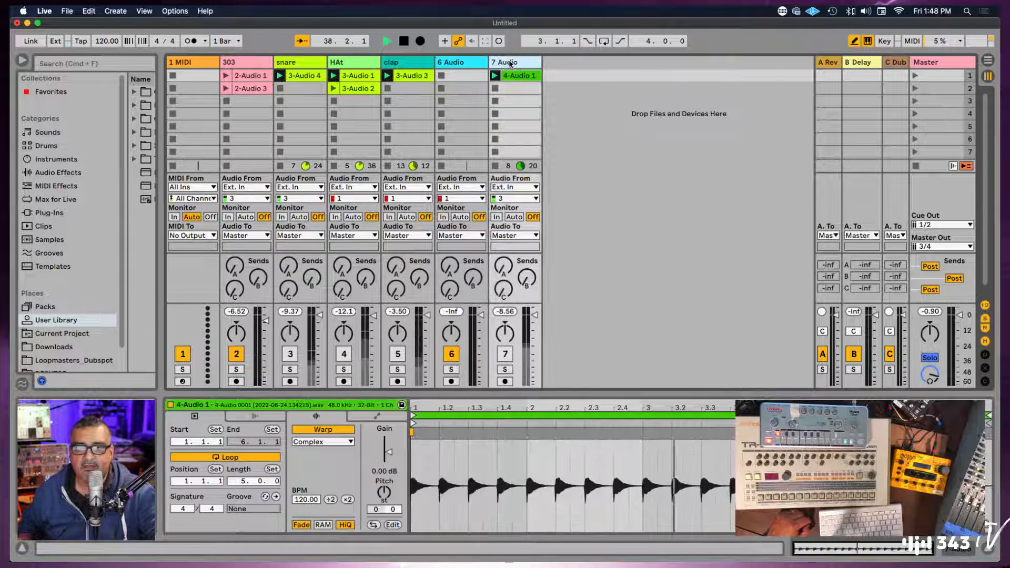
key("super+t")
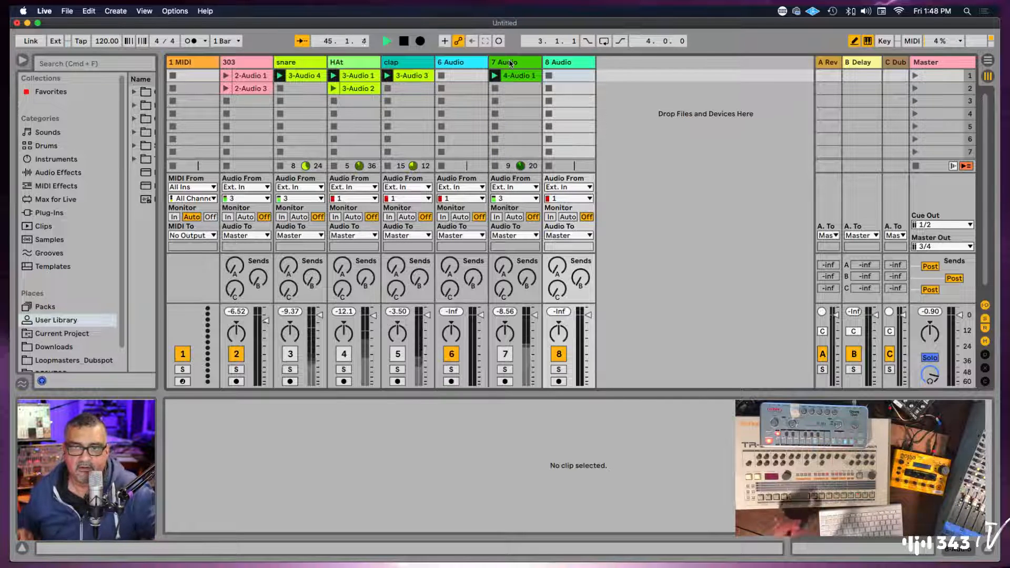
left_click(578, 198)
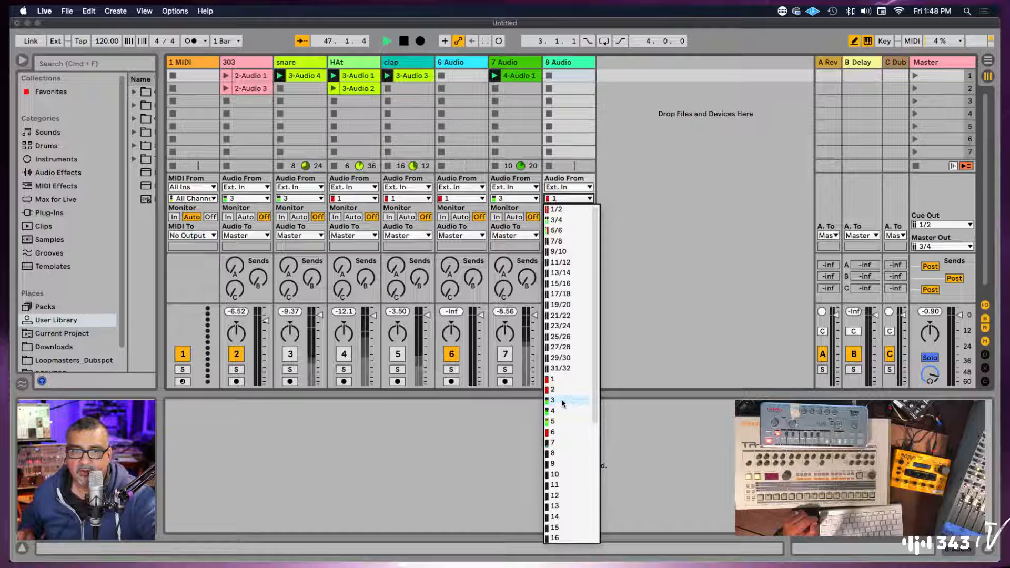
left_click(563, 403)
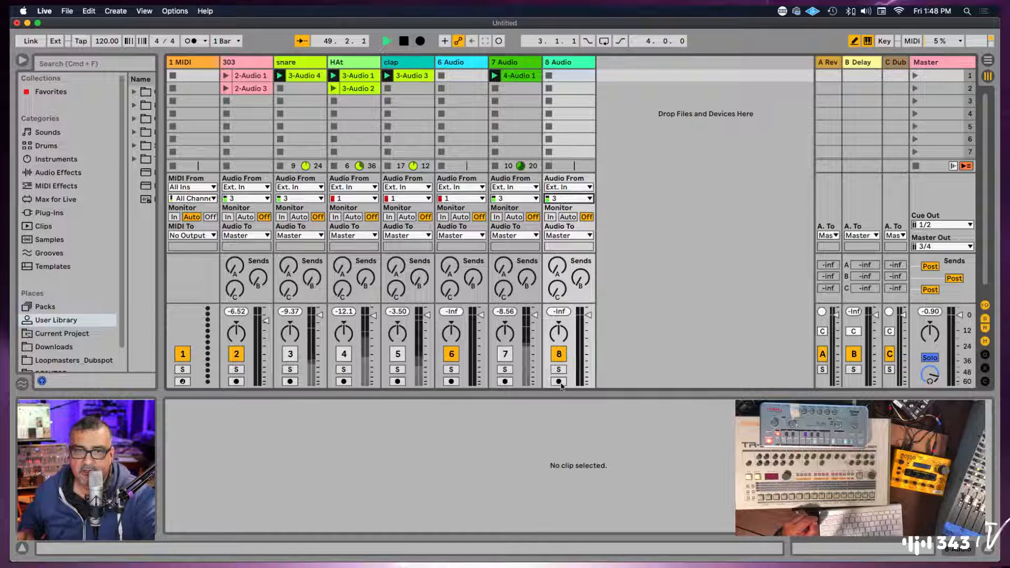
left_click(558, 382)
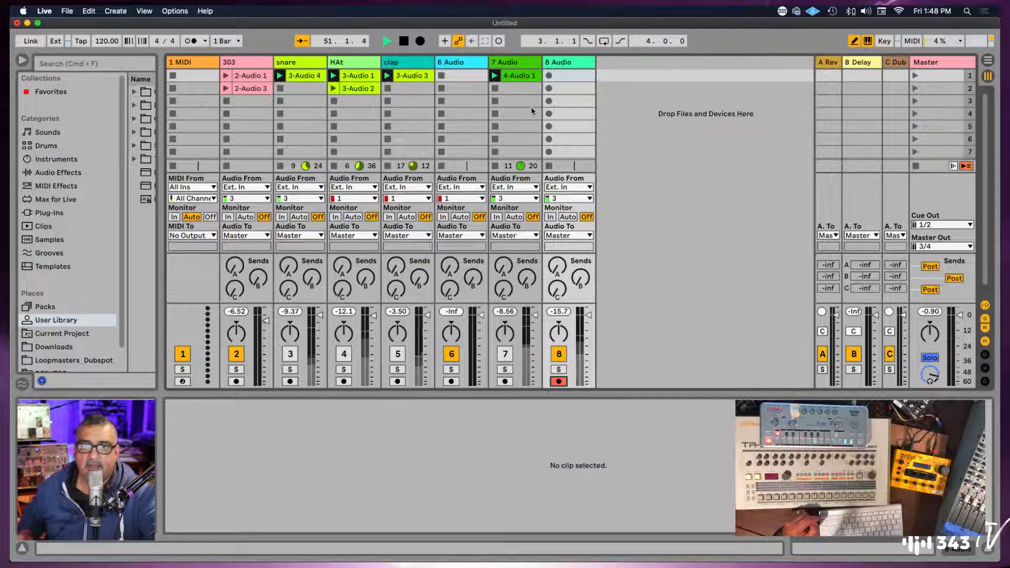
Record an audio clip into the scene 2 slot of the 8 Audio track and stop the clip
scroll(548, 78, "down", 1)
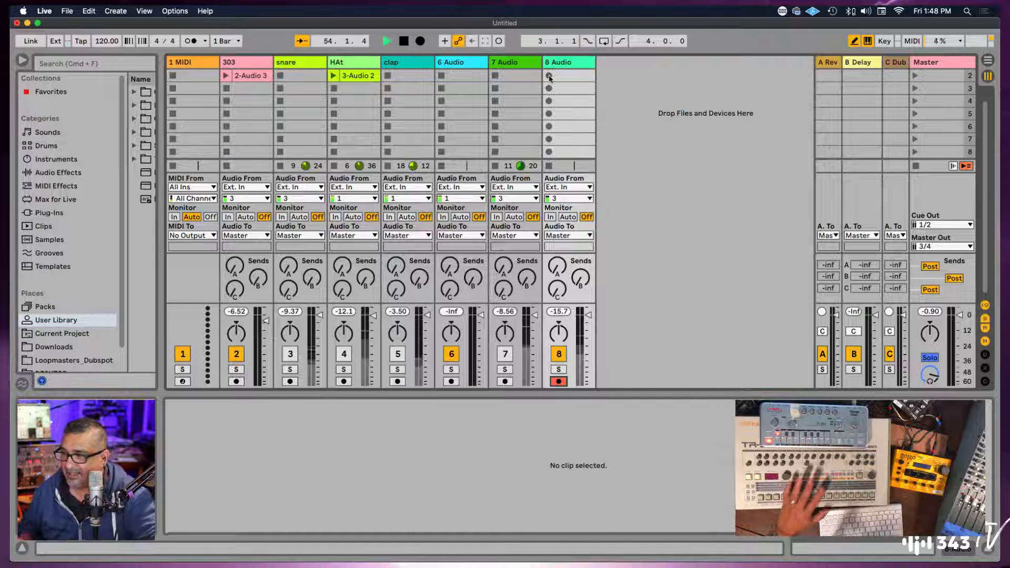
left_click(548, 76)
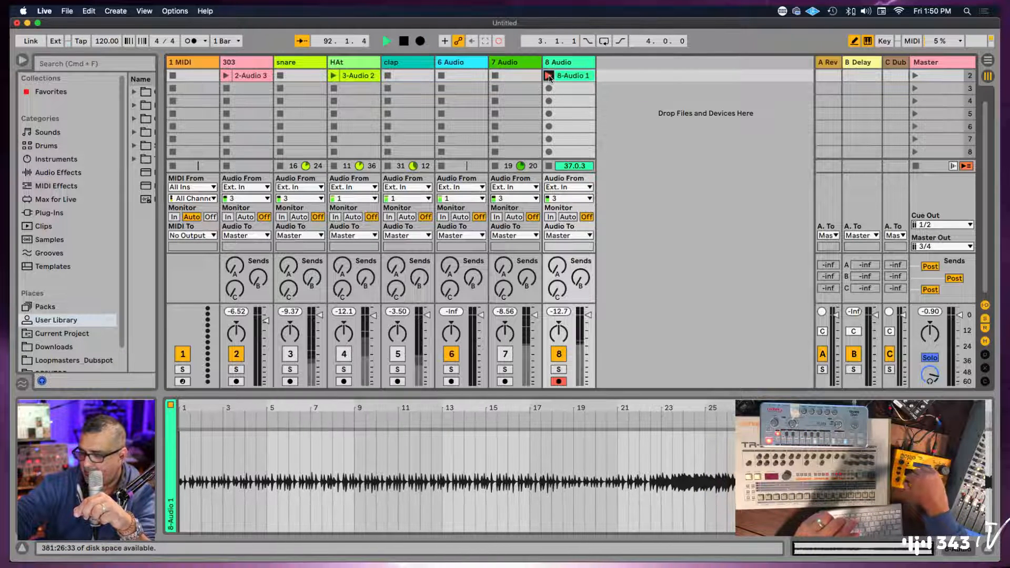
left_click(548, 77)
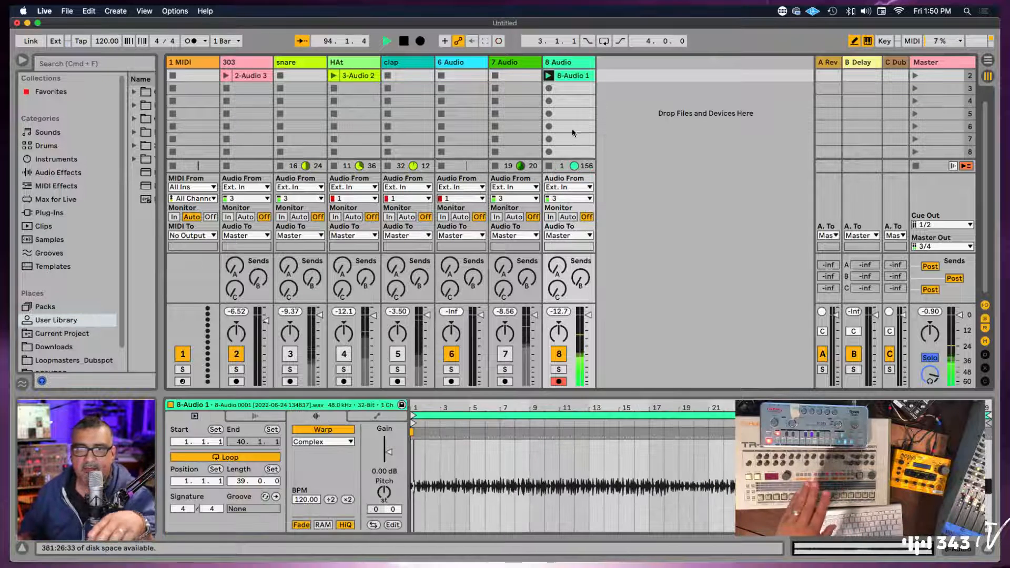
left_click(549, 166)
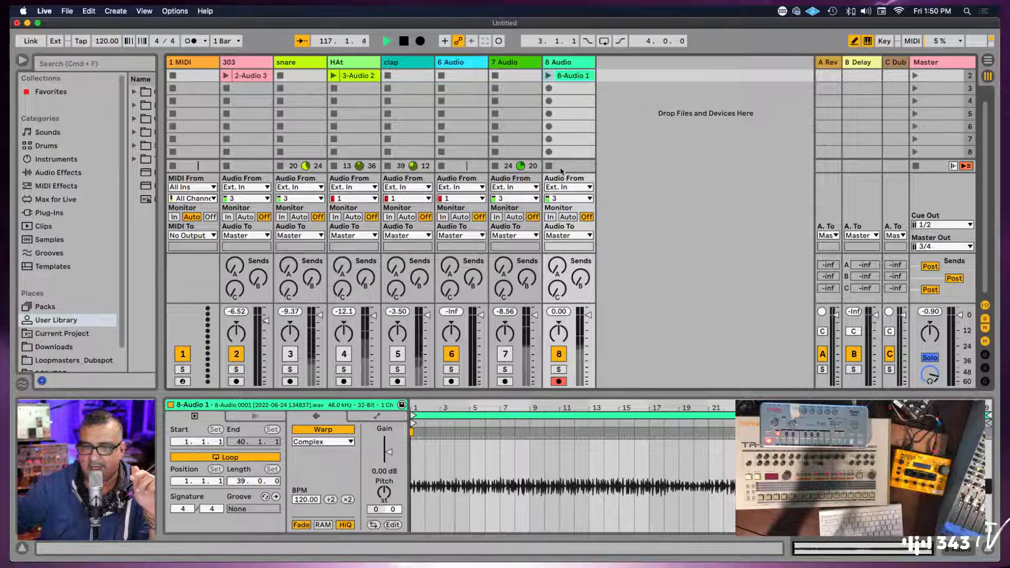
Record another take into the scene 3 slot of the 8 Audio track and stop it
scroll(559, 89, "up", 1)
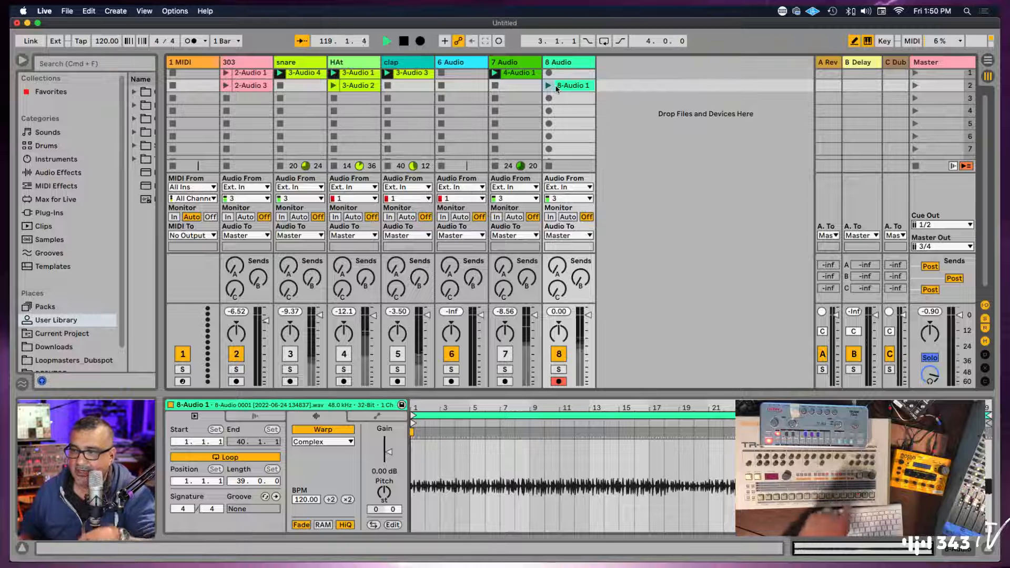
scroll(552, 97, "up", 1)
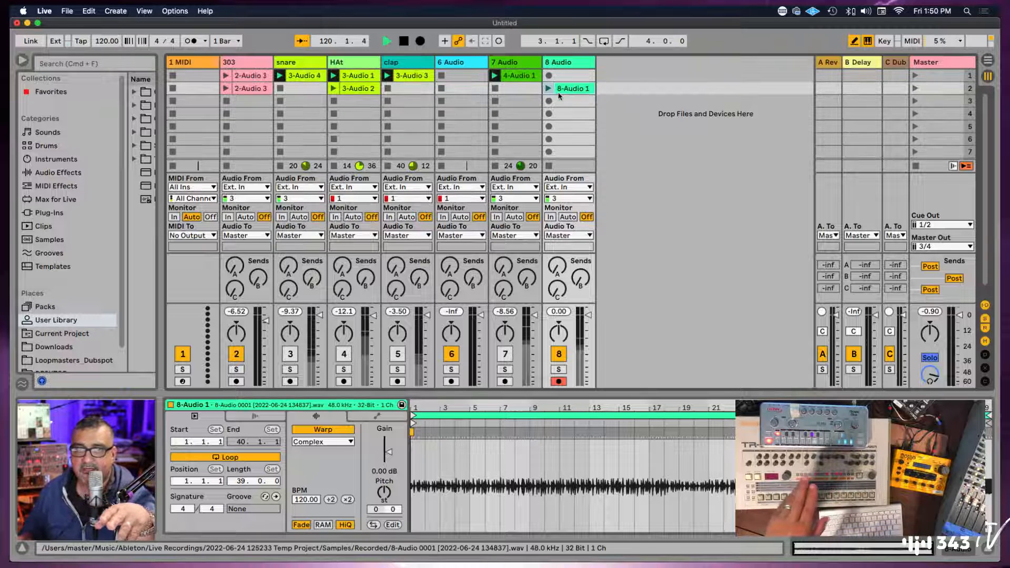
left_click(548, 101)
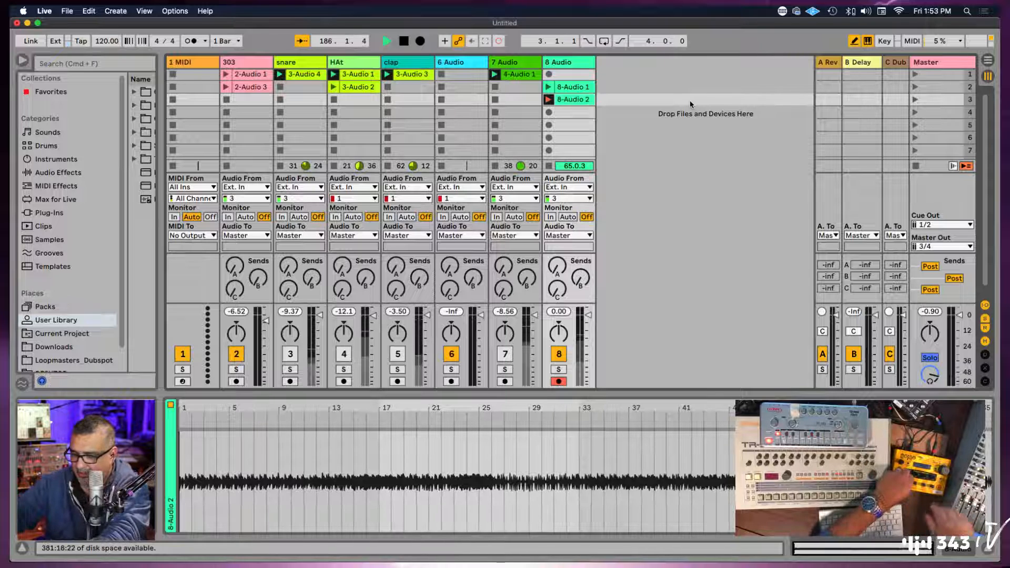
left_click(549, 166)
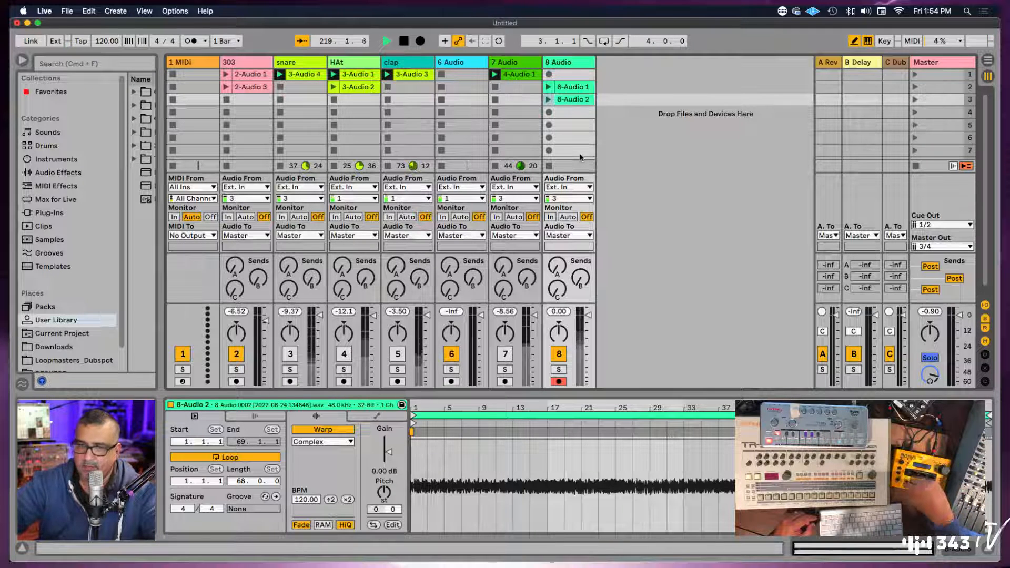
Record a take into the scene 4 slot of the 8 Audio track, then stop the clip and the set's playback
left_click(547, 116)
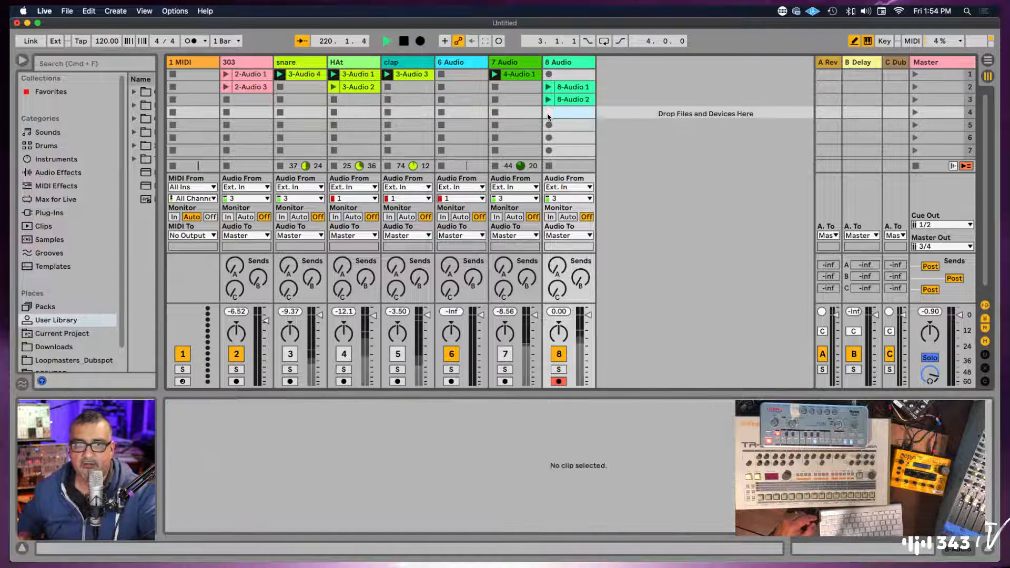
left_click(548, 116)
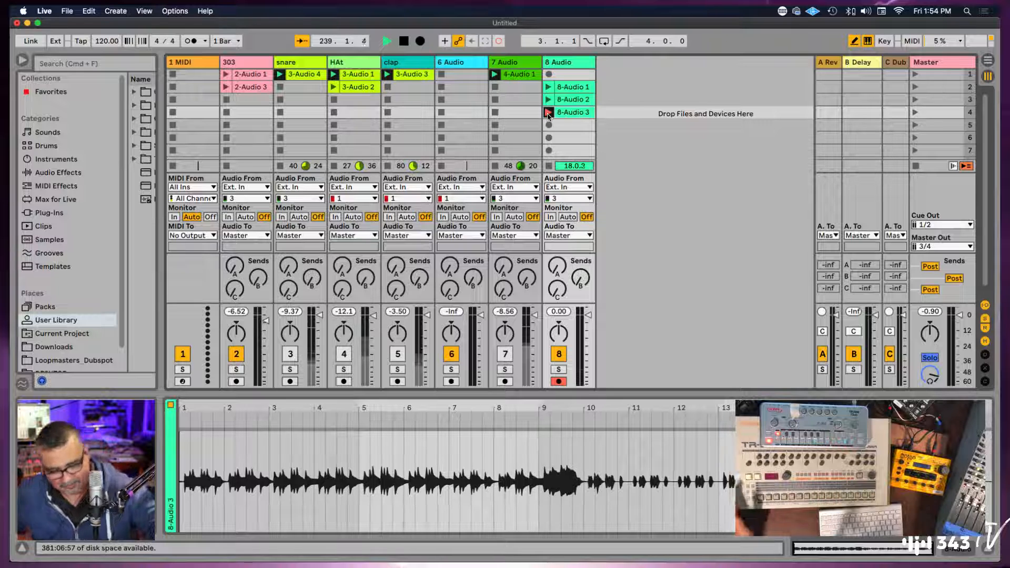
left_click(550, 165)
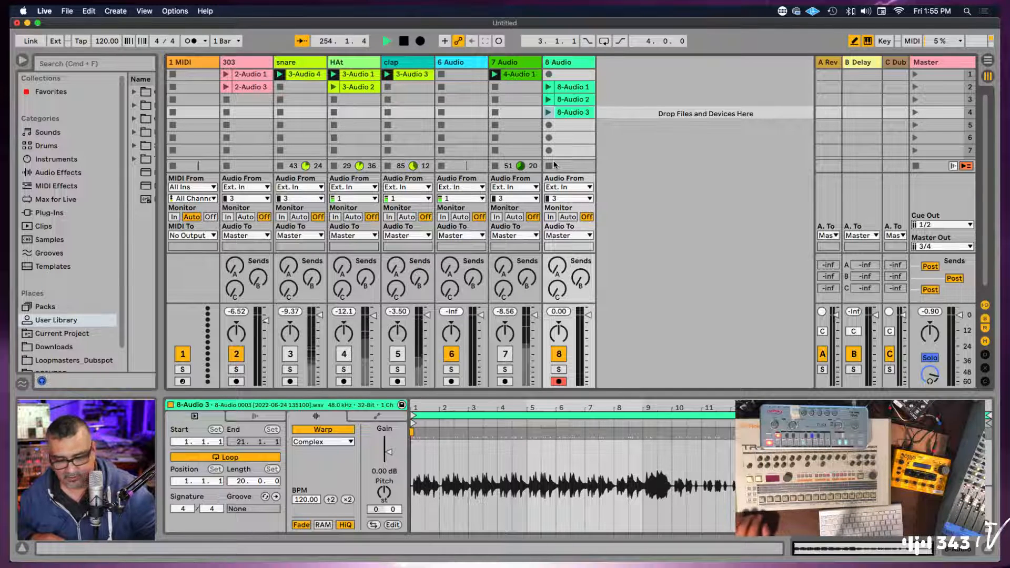
key("space")
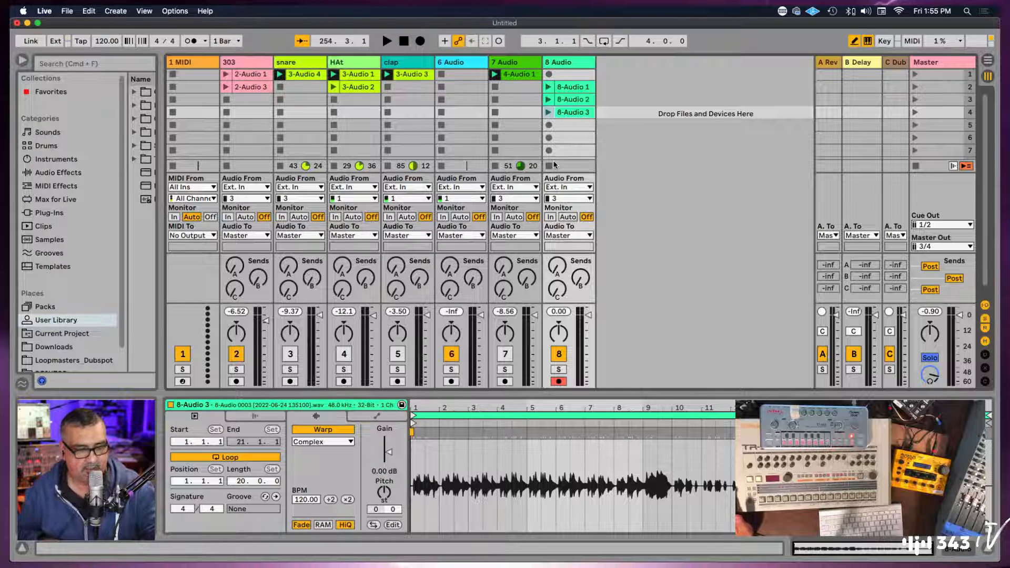
Restart playback, record a take into the scene 5 slot of the 8 Audio track and stop the clip
key("space")
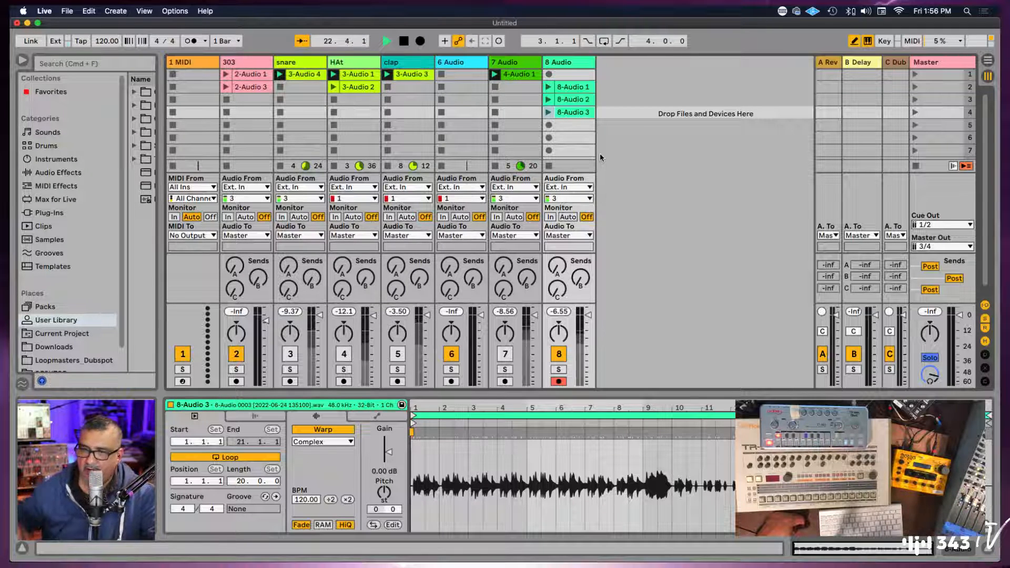
left_click(549, 130)
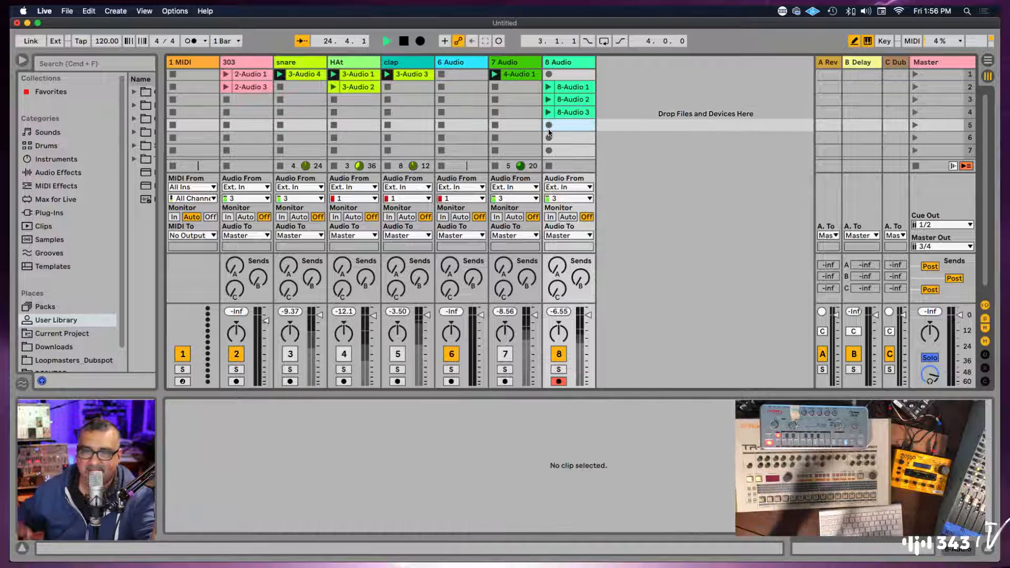
left_click(549, 125)
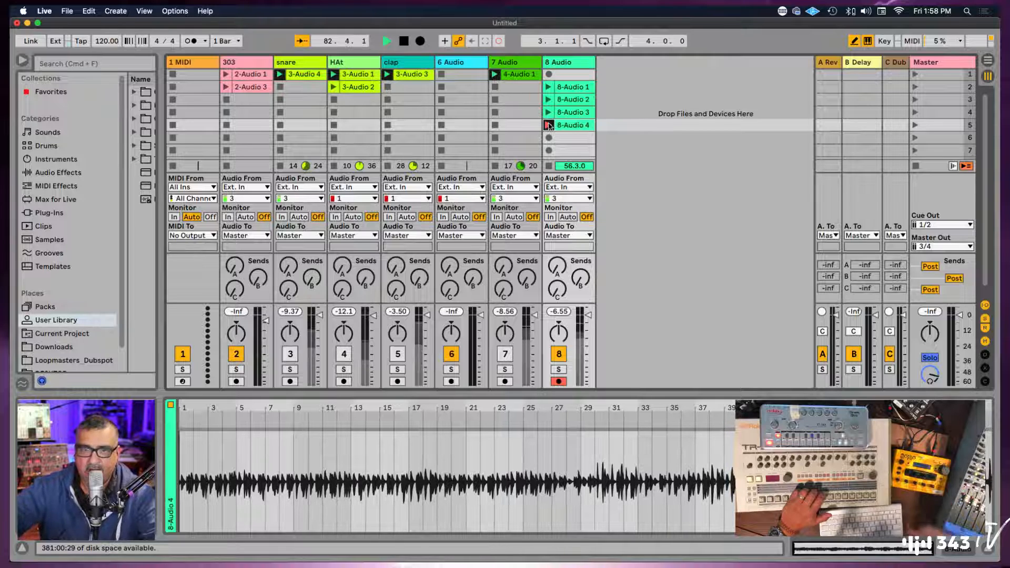
left_click(549, 167)
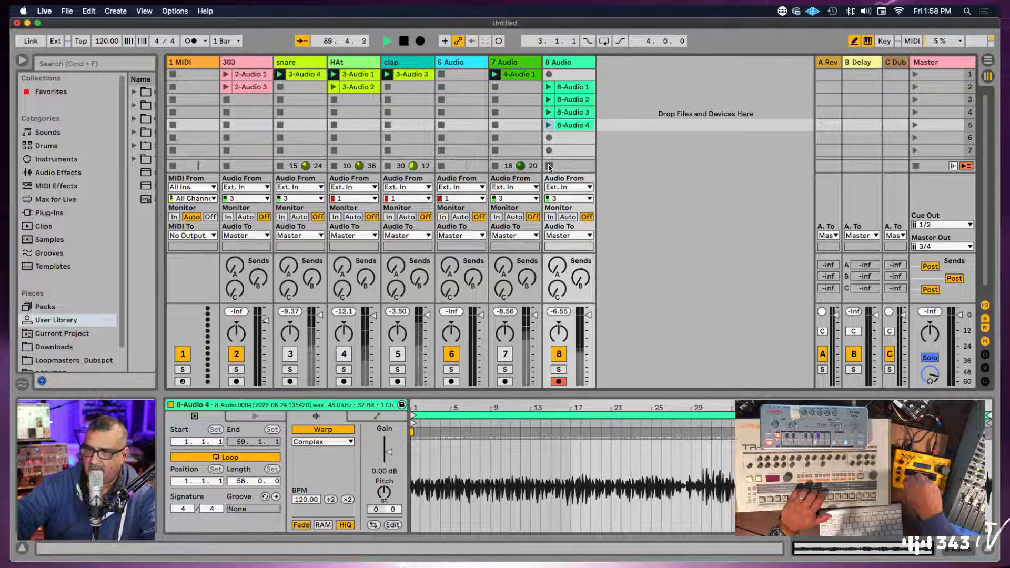
left_click(548, 138)
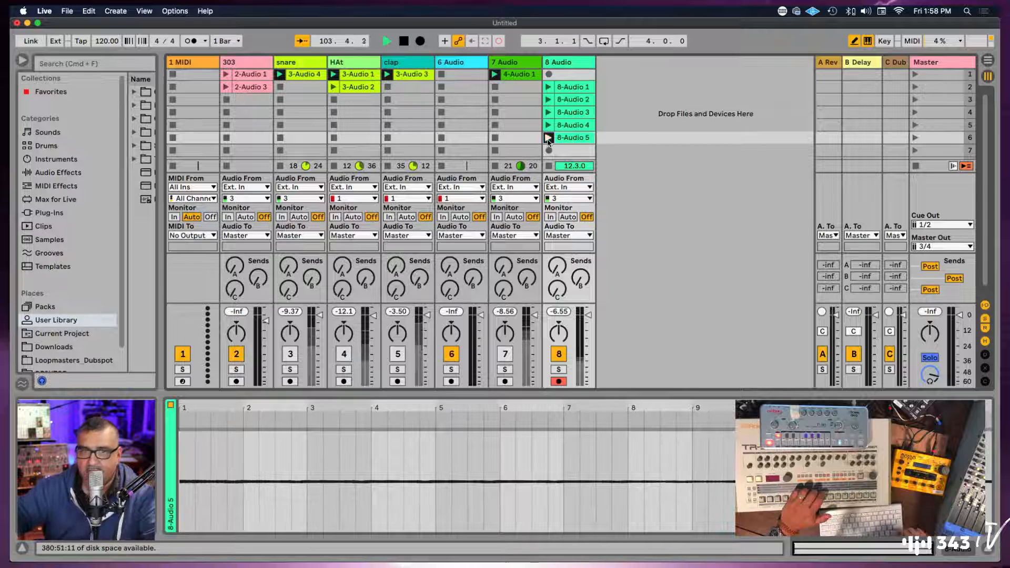
left_click(547, 139)
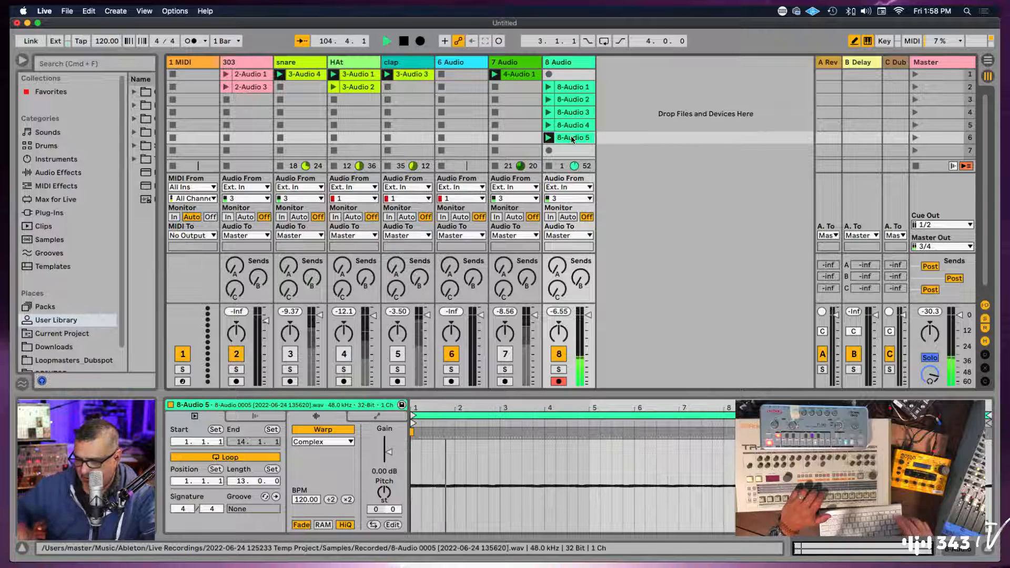
key("Delete")
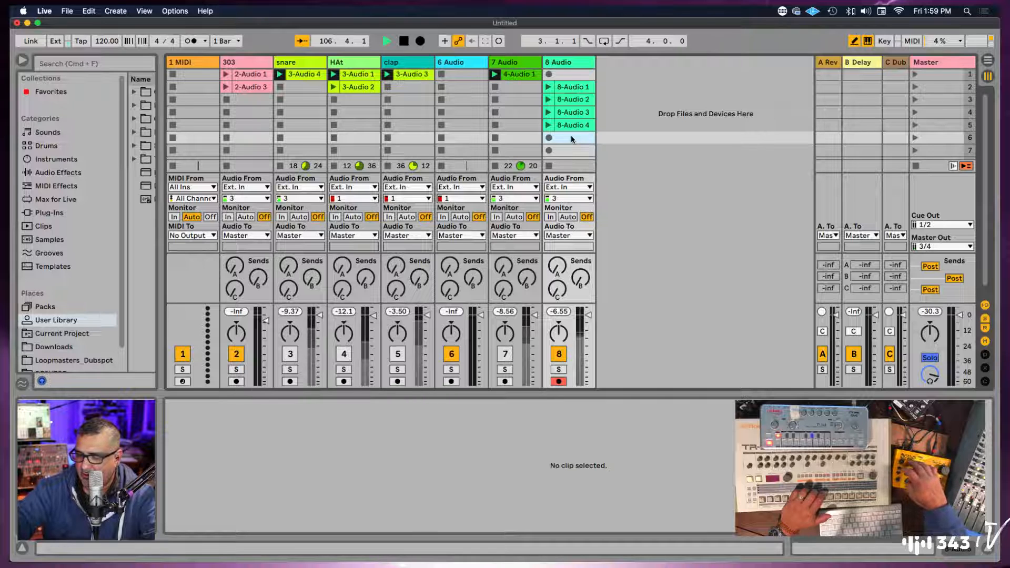
Record one take each into the scene 6 and scene 7 slots of the 8 Audio track, stopping the clip after each
left_click(550, 139)
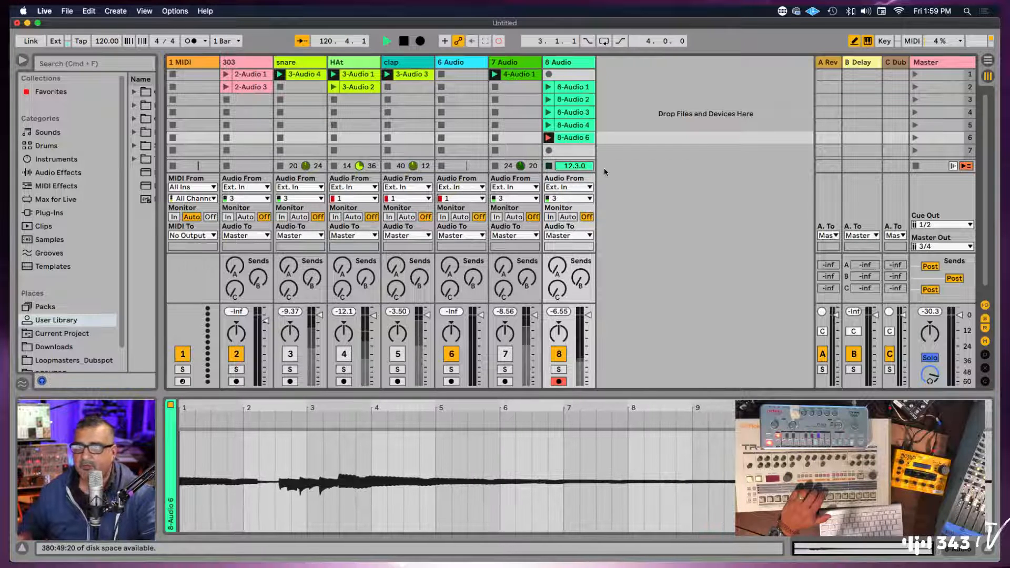
left_click(548, 166)
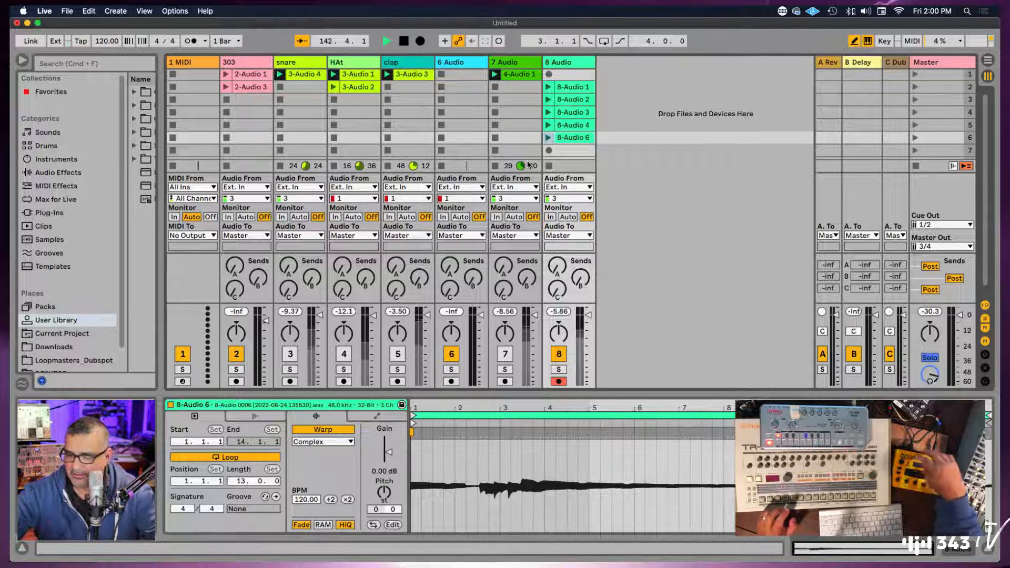
left_click(548, 151)
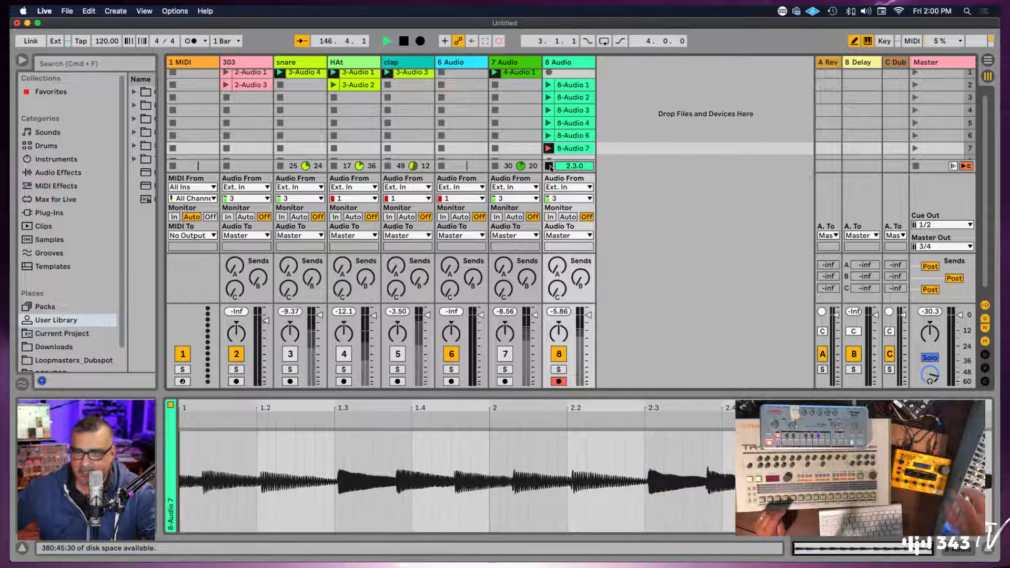
left_click(549, 166)
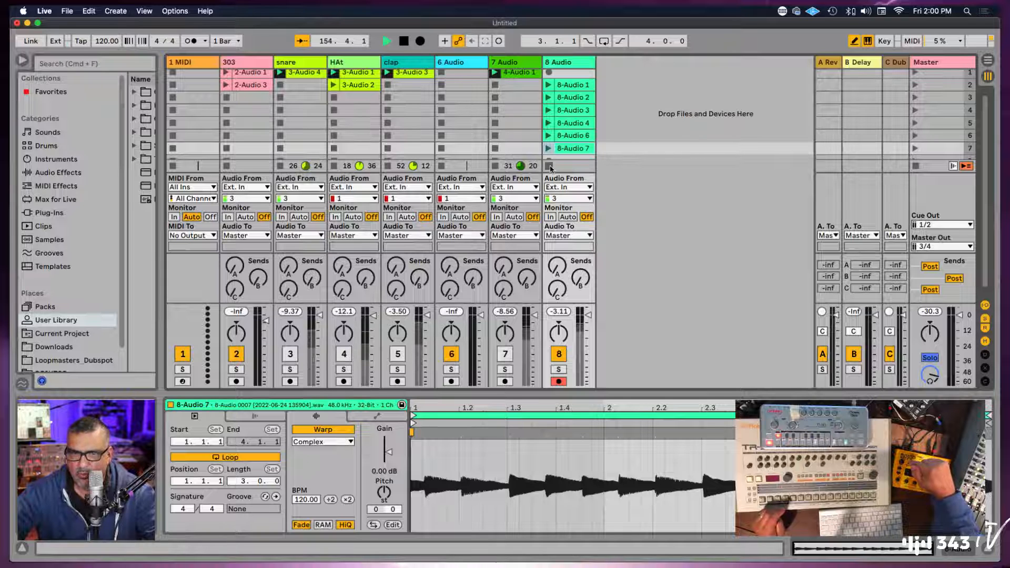
Record a take into the scene 8 slot of the 8 Audio track, then end the recording and stop playback
scroll(559, 139, "down", 1)
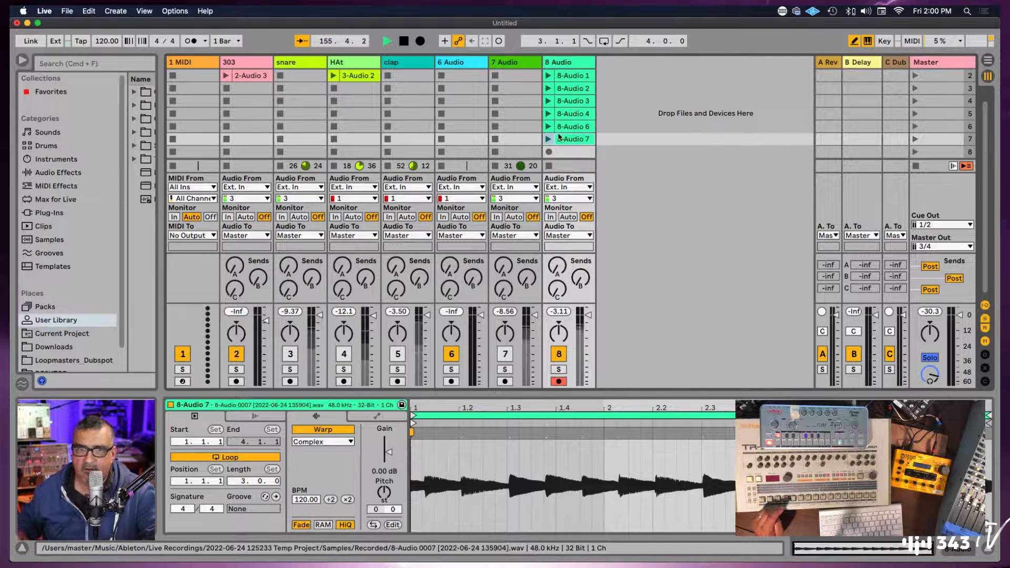
left_click(549, 153)
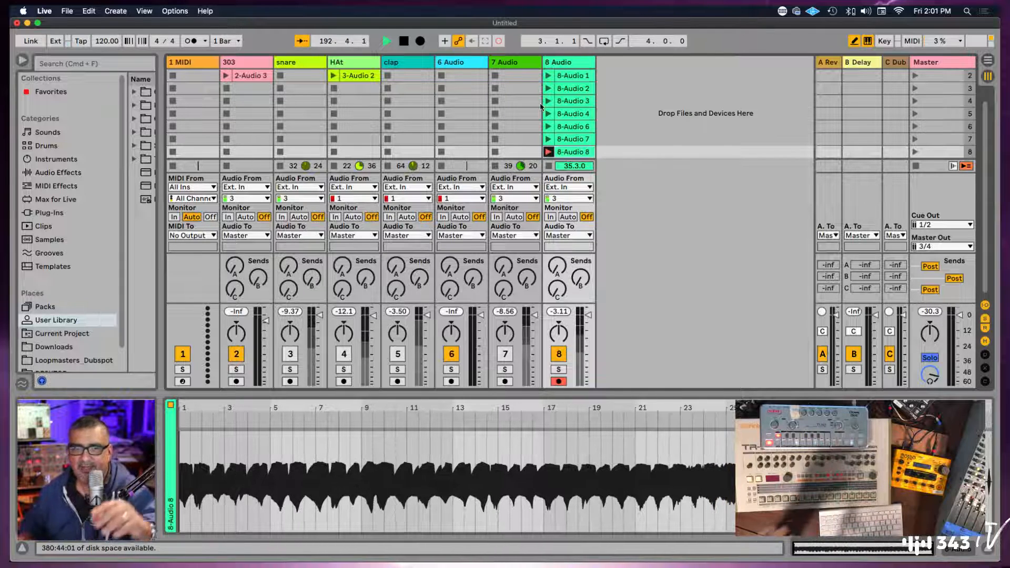
left_click(548, 151)
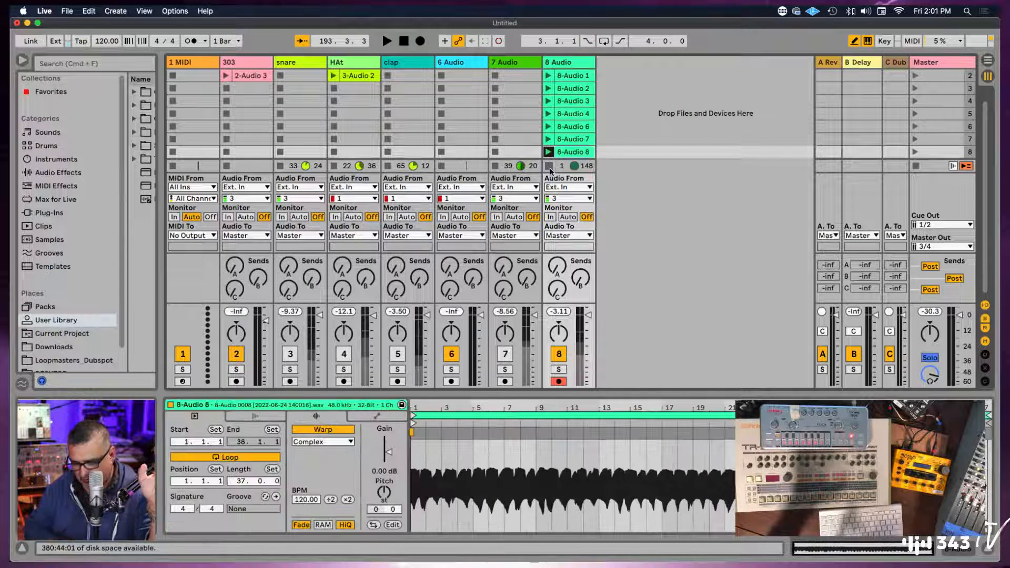
scroll(450, 145, "up", 1)
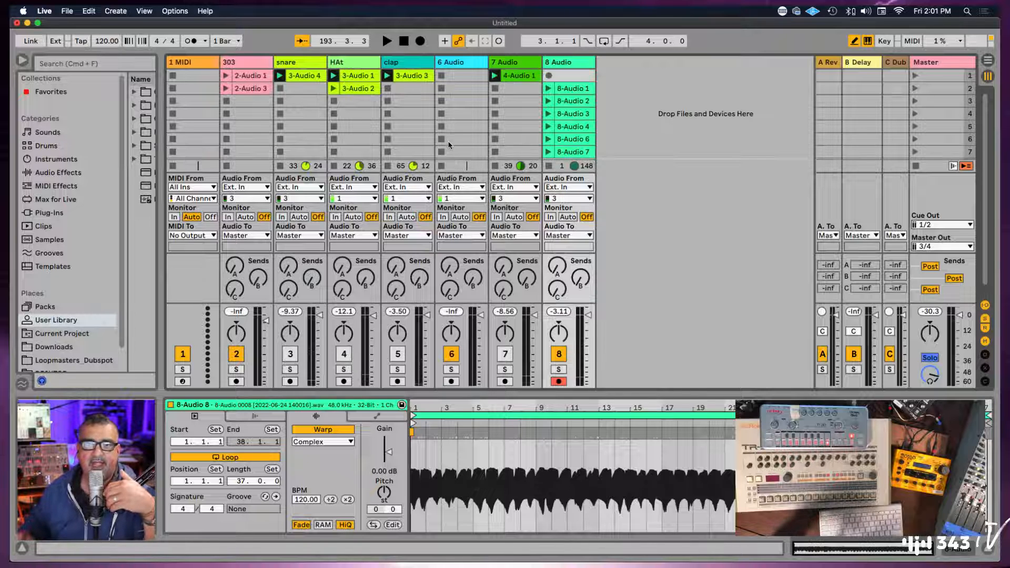
Save the Live set as "acid house stream" in the Downloads folder
left_click(44, 11)
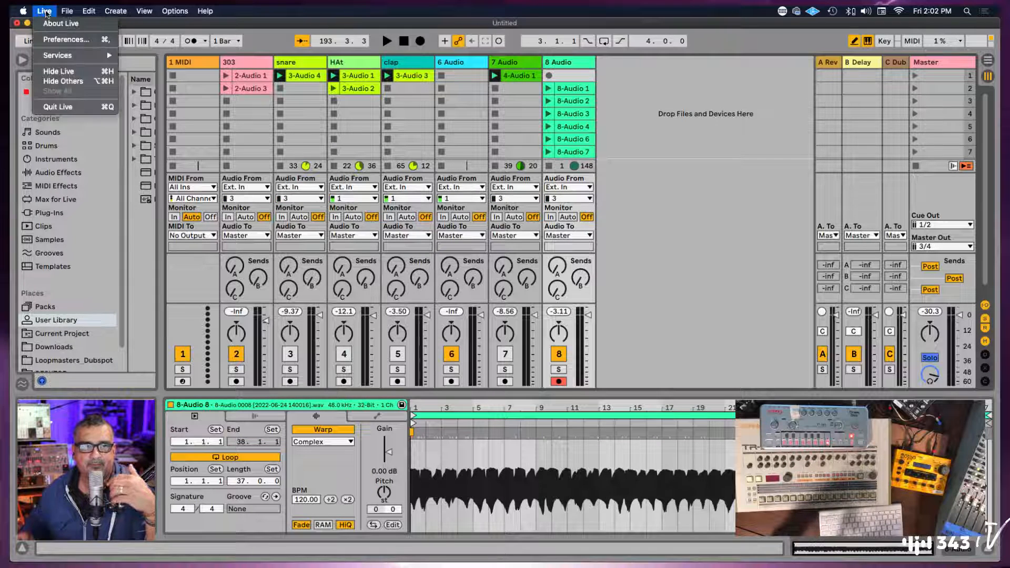
left_click(67, 11)
left_click(117, 107)
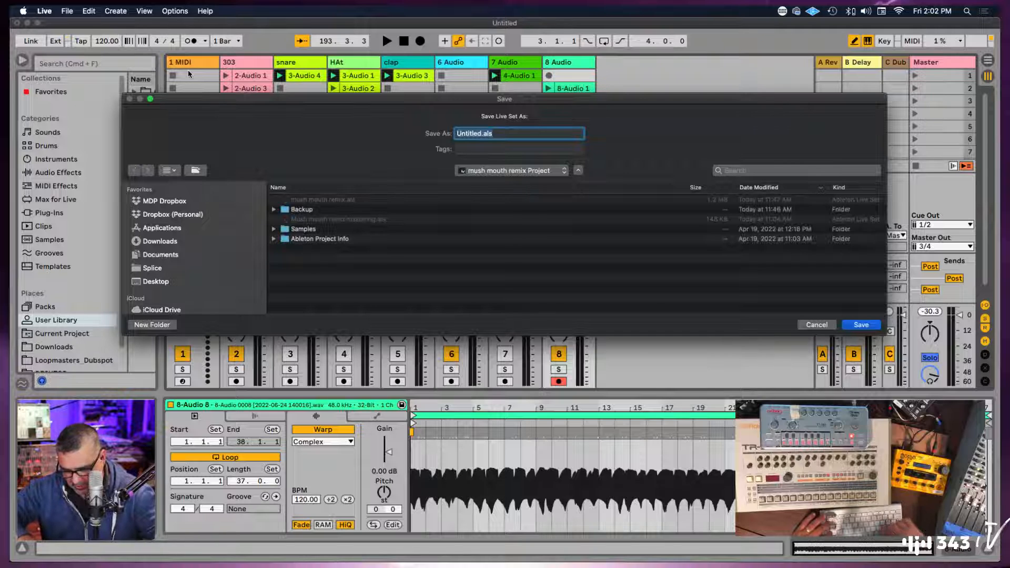
type("acid")
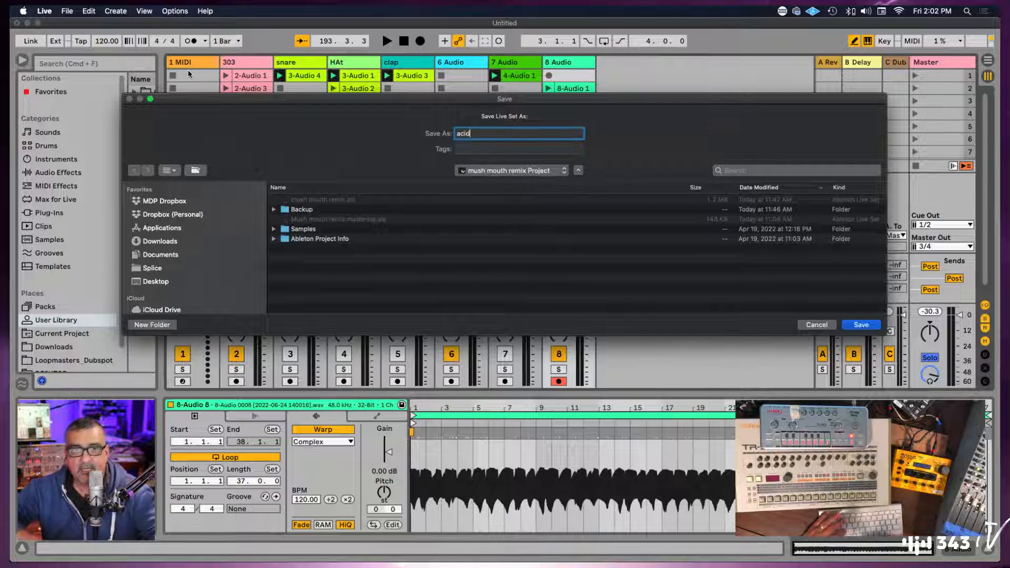
type(" hosue")
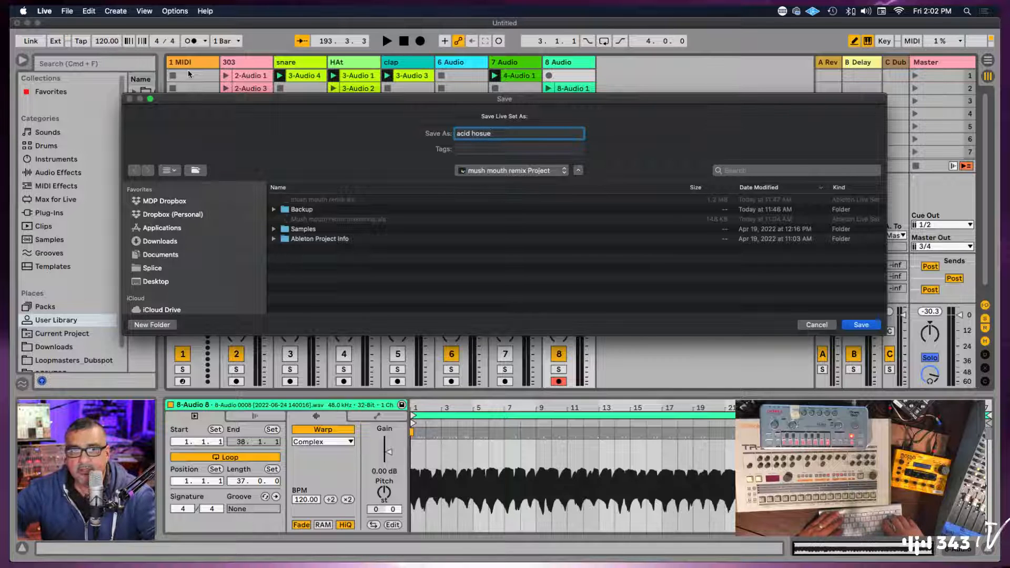
key("BackSpace")
key("BackSpace")
key("BackSpace")
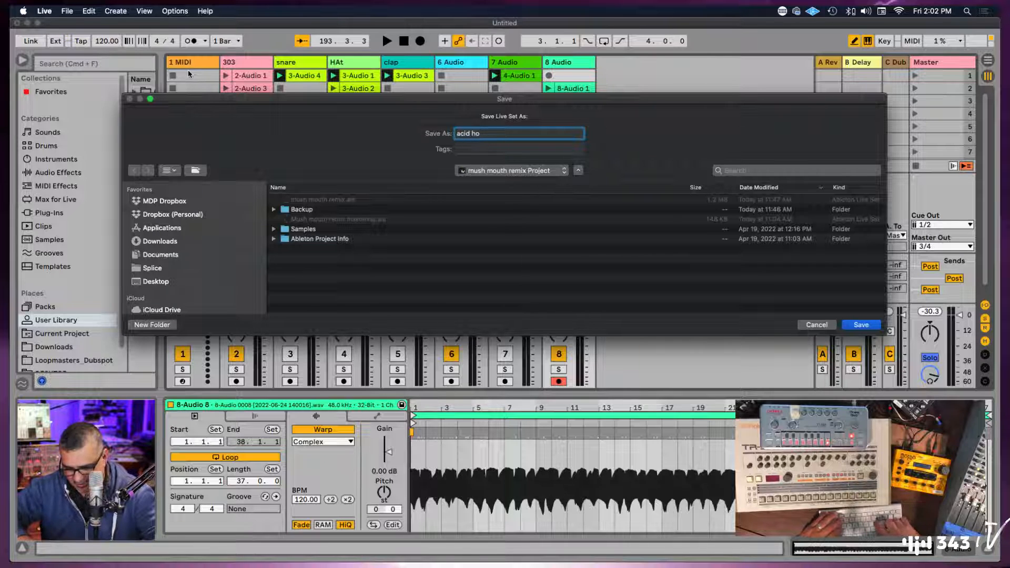
type("use st")
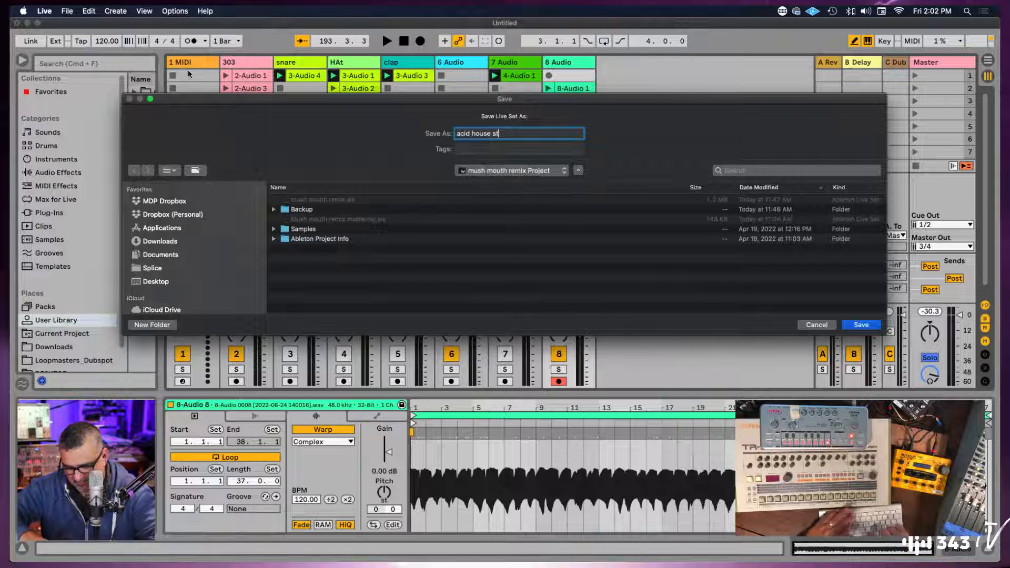
type("ream")
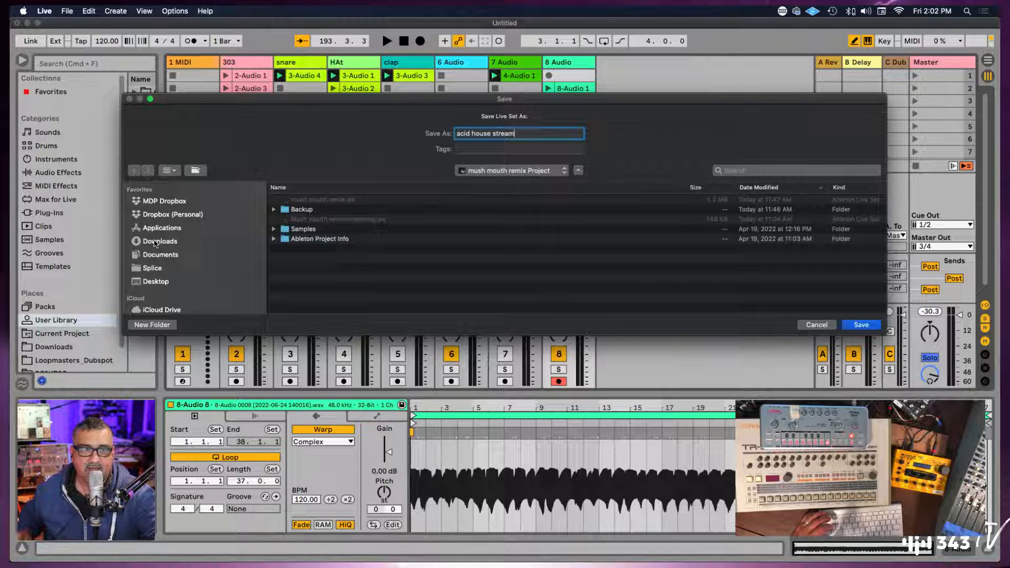
left_click(155, 242)
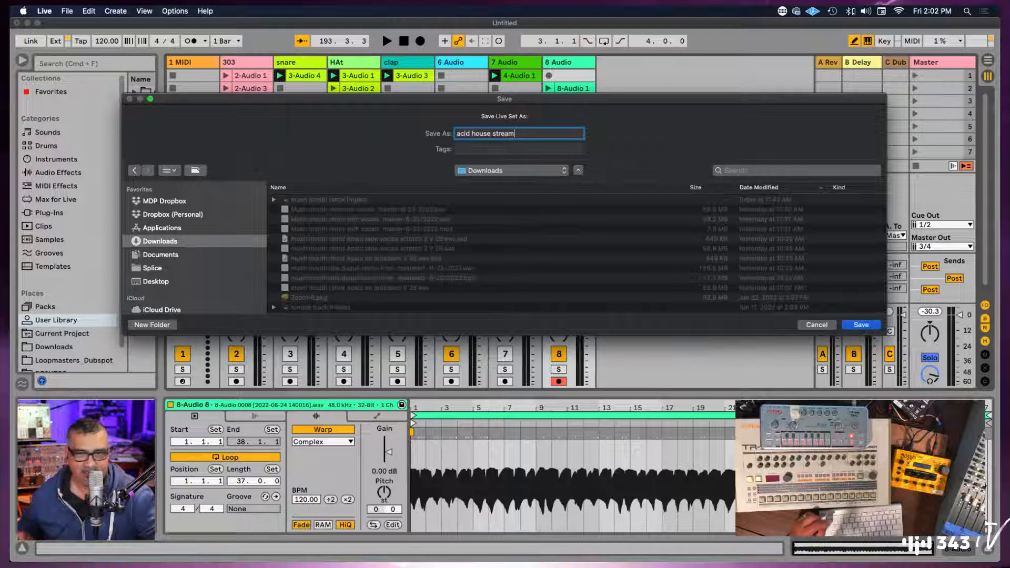
left_click(860, 327)
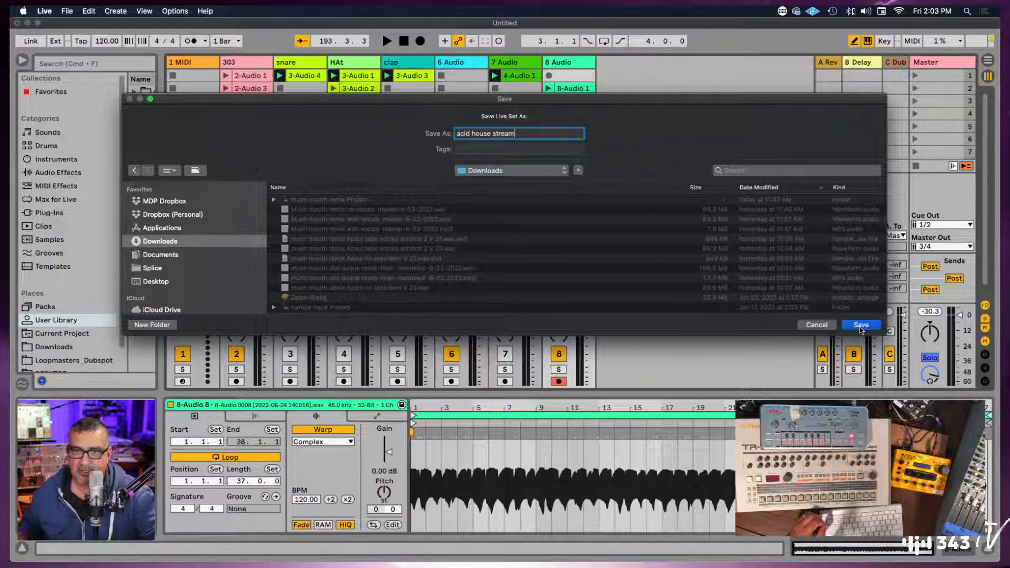